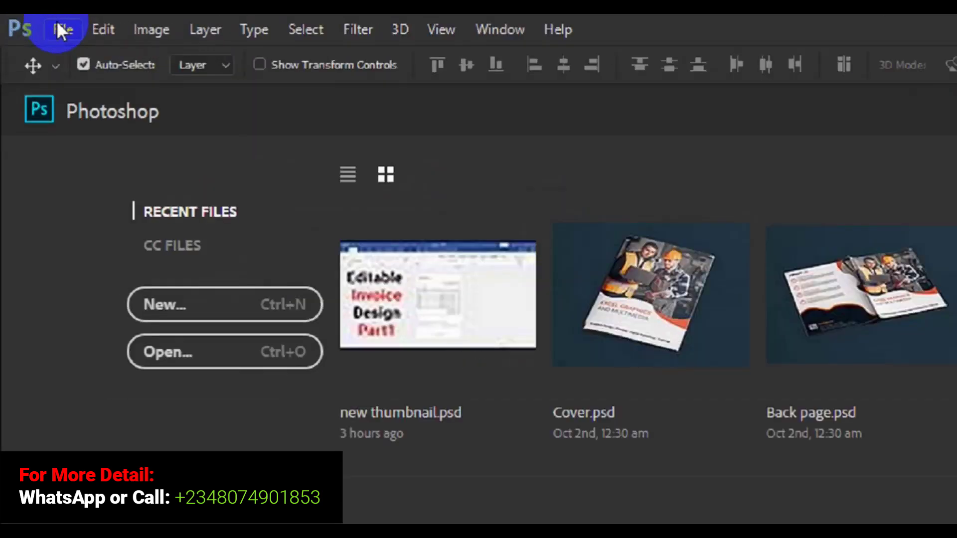
Start a new document and name it Static Web Banner.
left_click(72, 28)
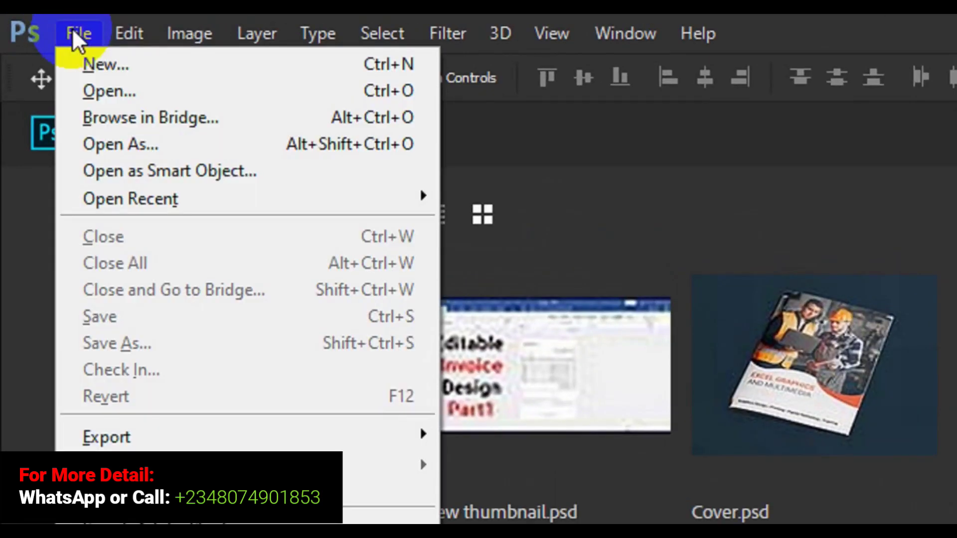
left_click(101, 54)
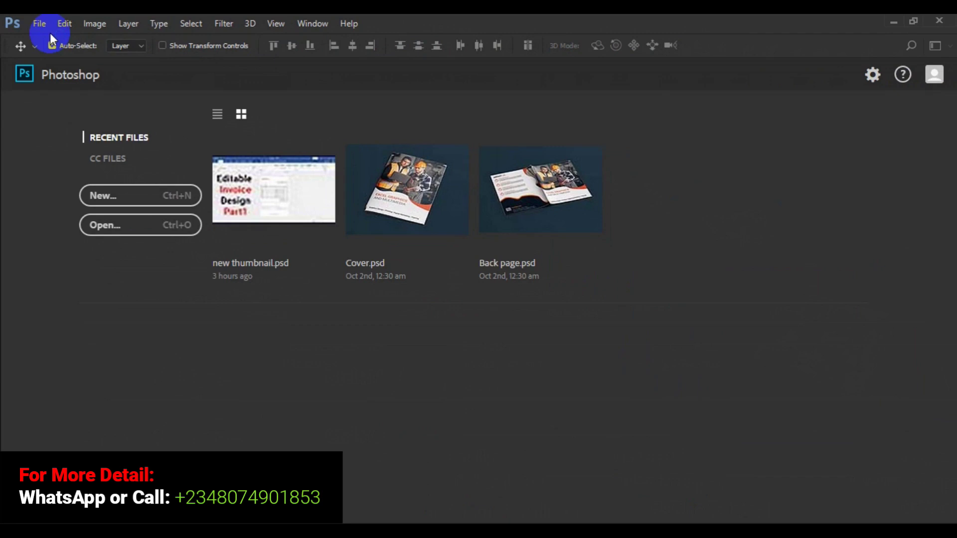
key("ctrl+n")
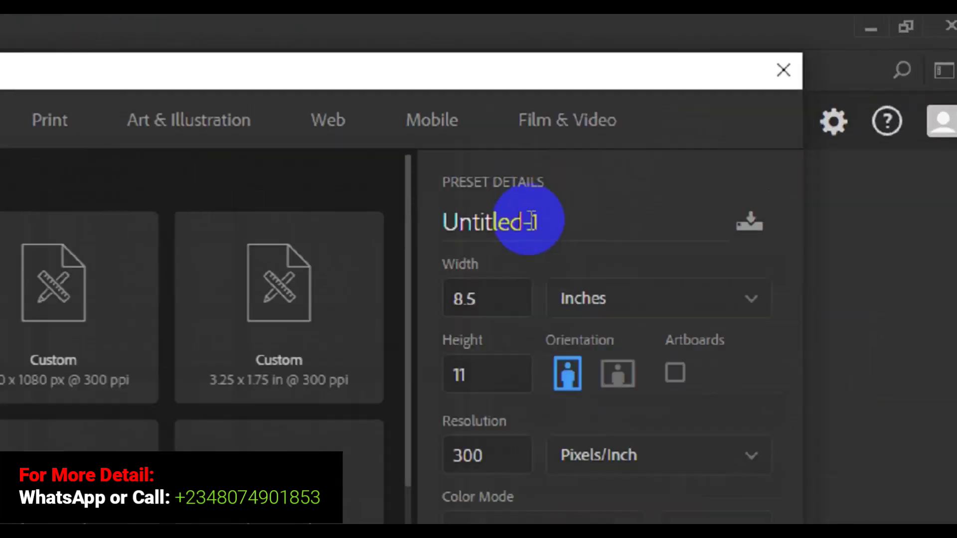
left_click(483, 249)
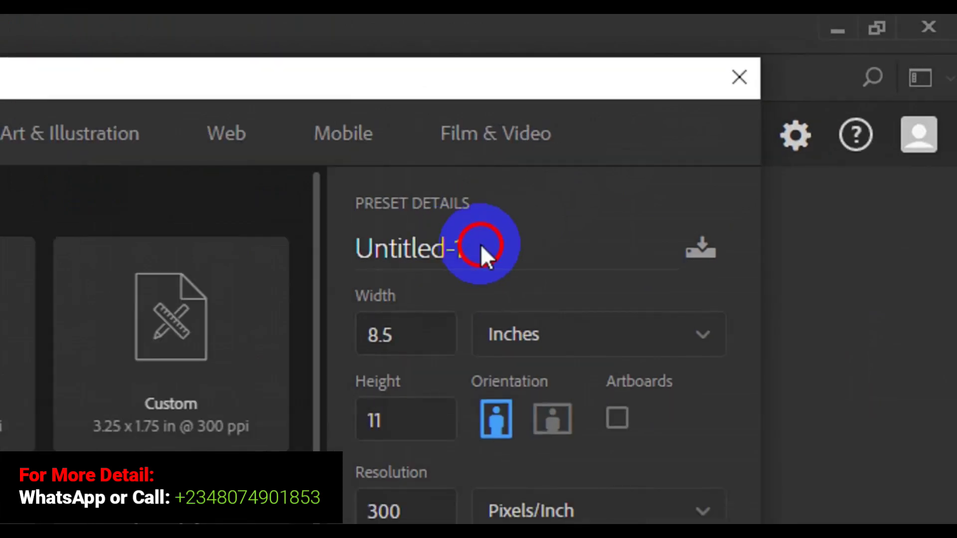
key("ctrl+a")
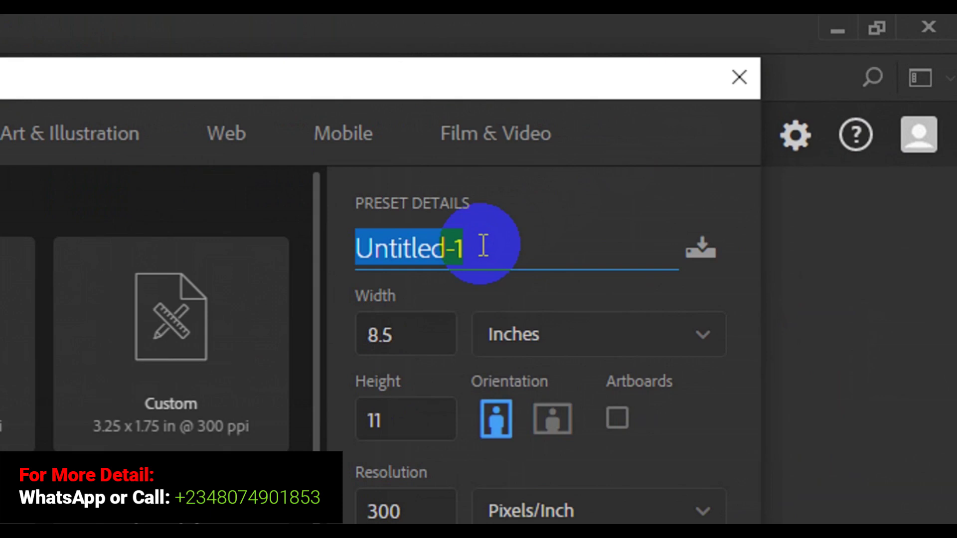
type("S")
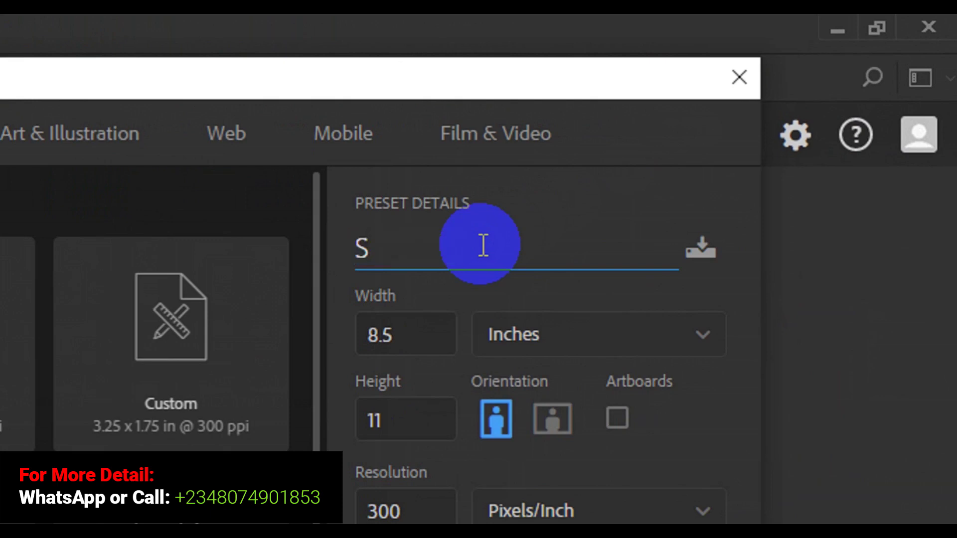
type("tat")
key("Return")
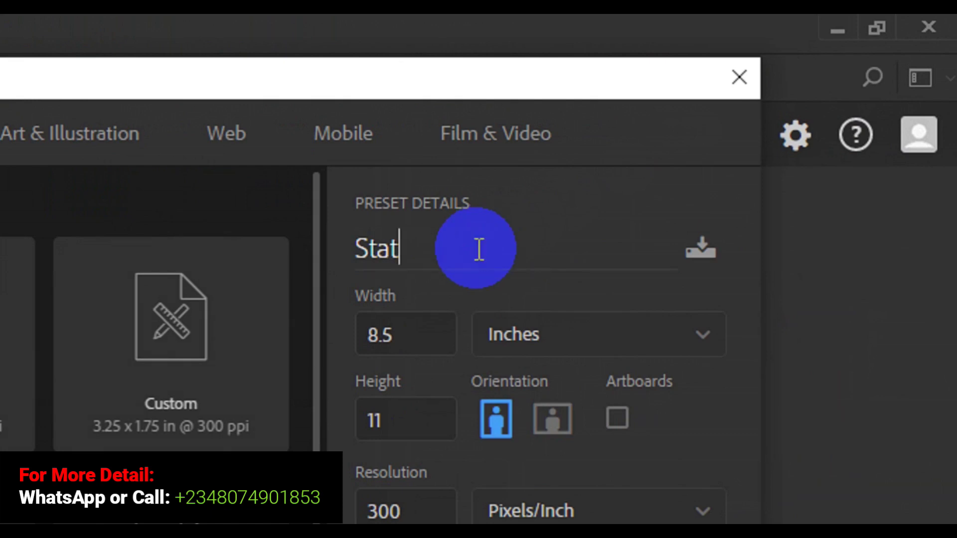
double_click(480, 250)
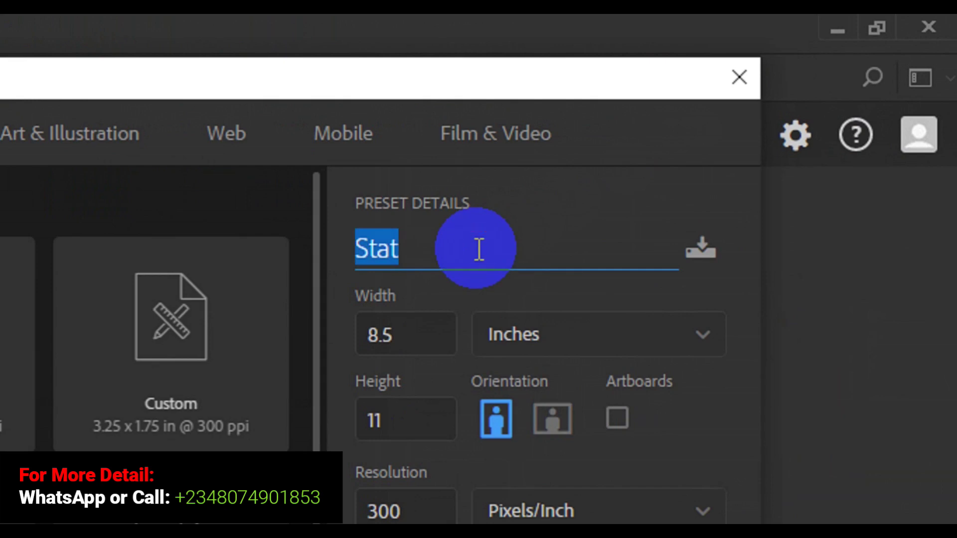
left_click(479, 250)
double_click(479, 249)
type("ic")
key("BackSpace")
key("BackSpace")
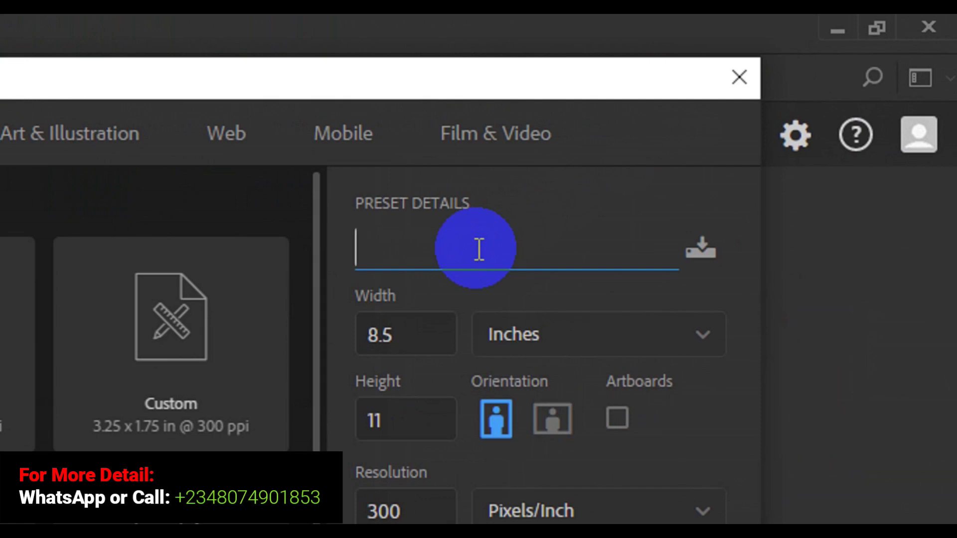
type("Stat")
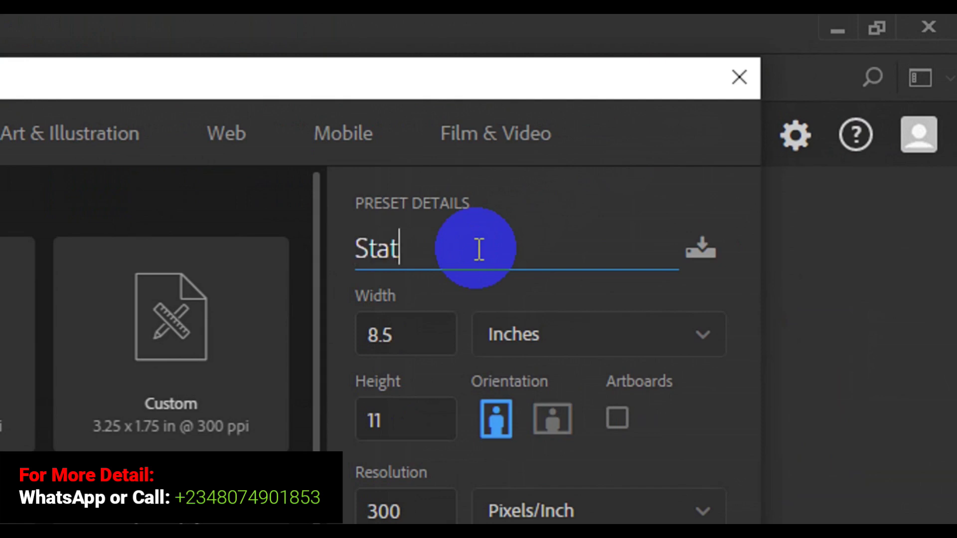
type("ic W")
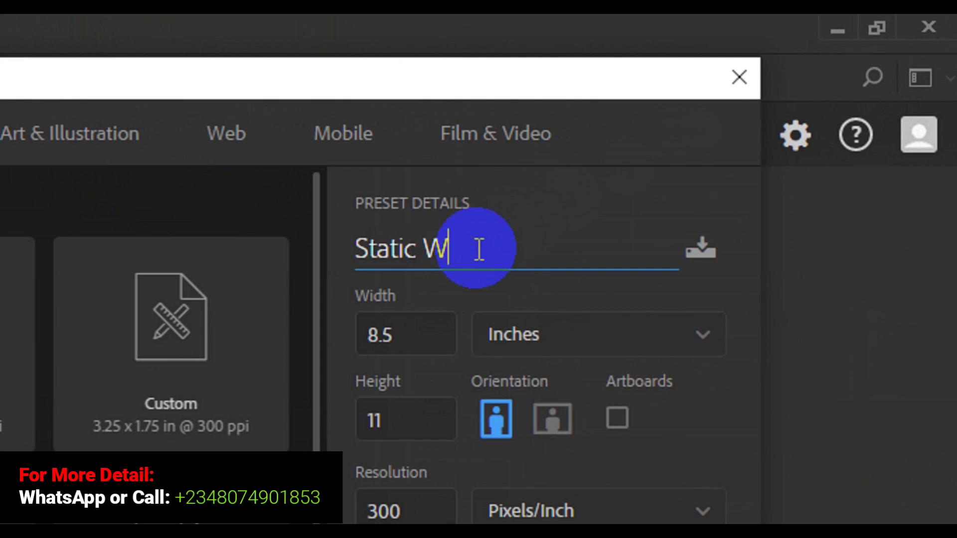
type("eb B")
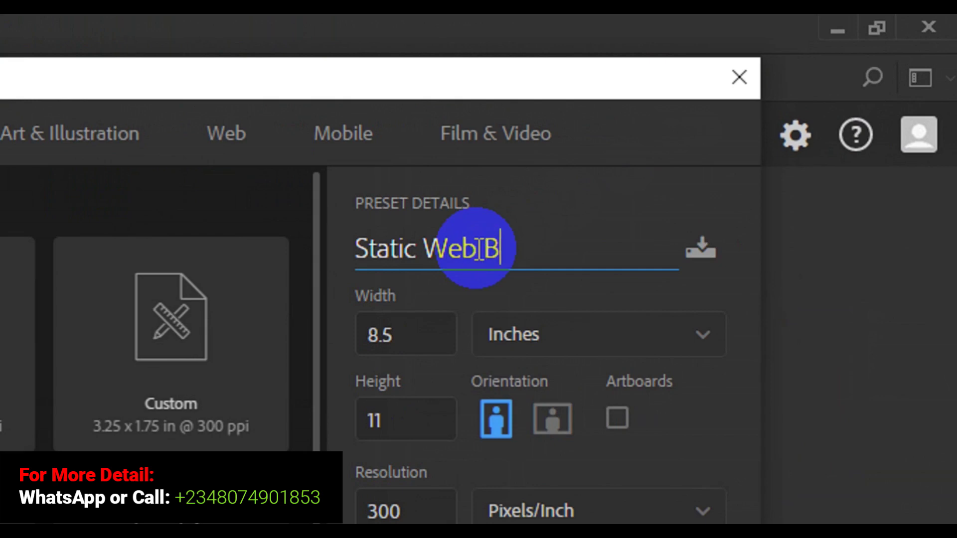
type("anner")
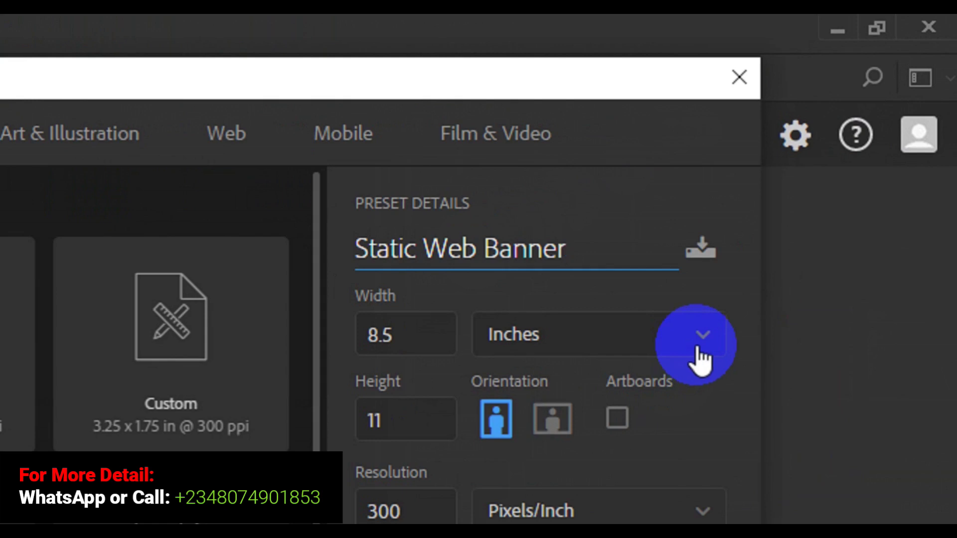
Set the new document's units to pixels, with a width of 300 and a height of 600.
left_click(699, 347)
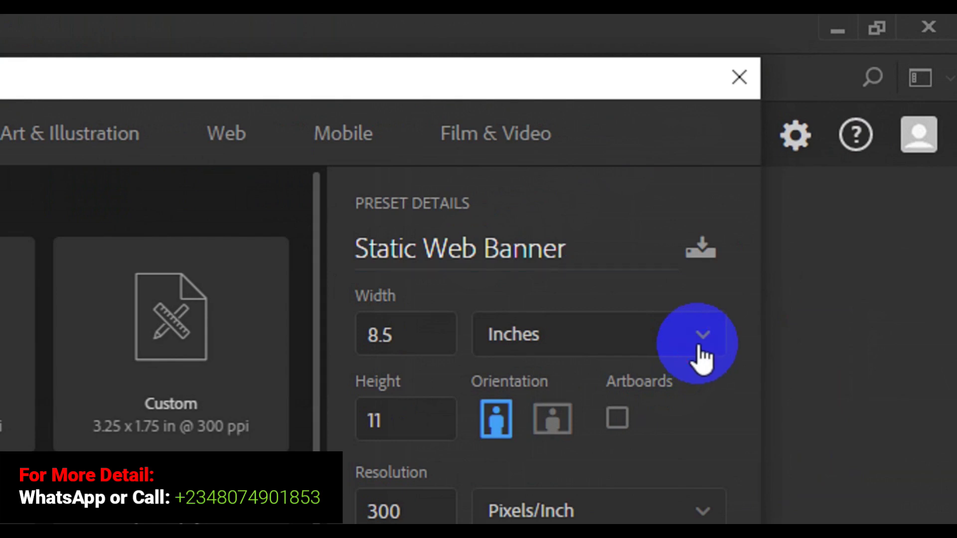
left_click(699, 357)
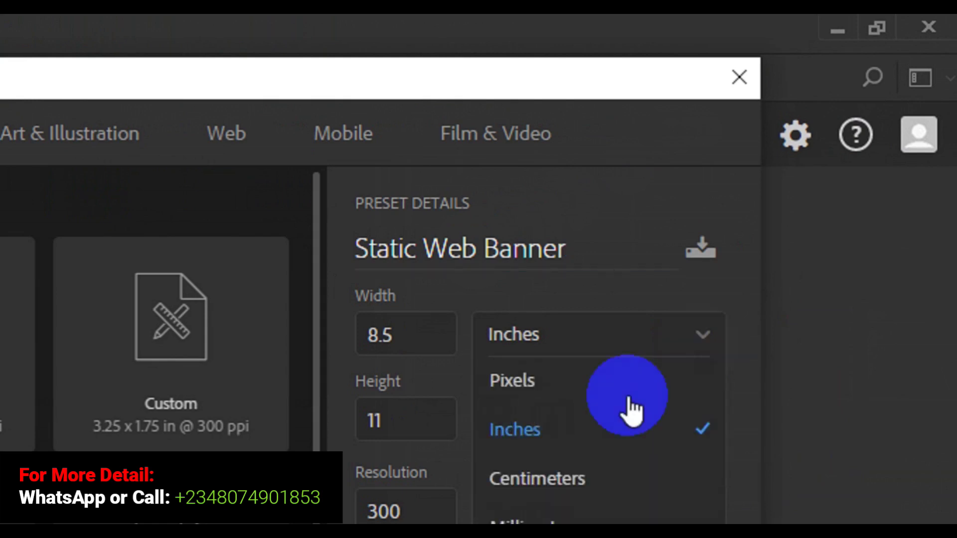
left_click(518, 384)
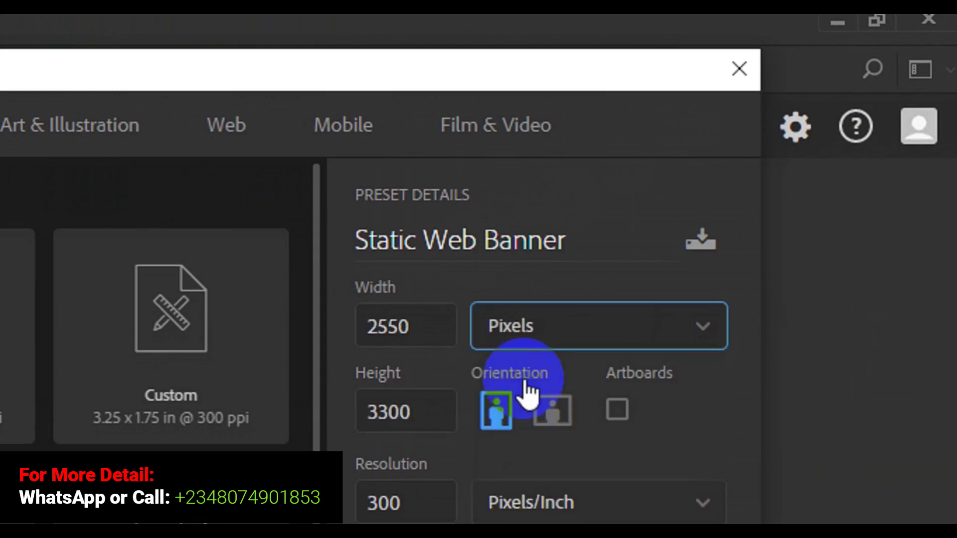
left_click(428, 339)
double_click(427, 339)
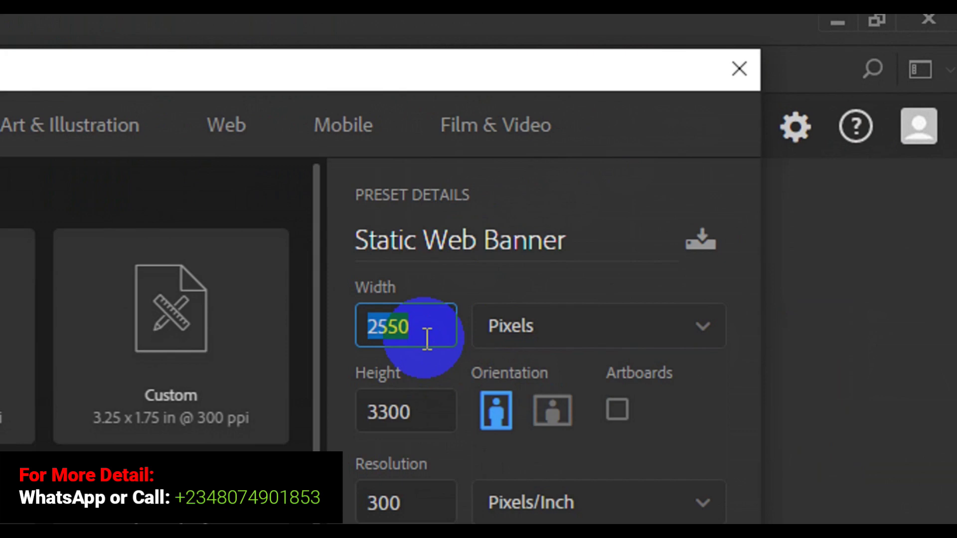
type("300")
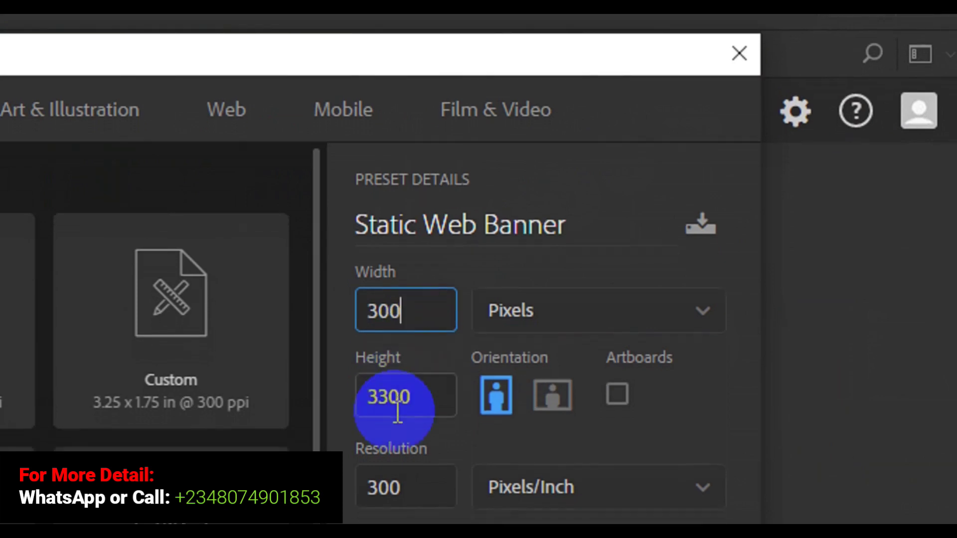
left_click(398, 412)
double_click(398, 394)
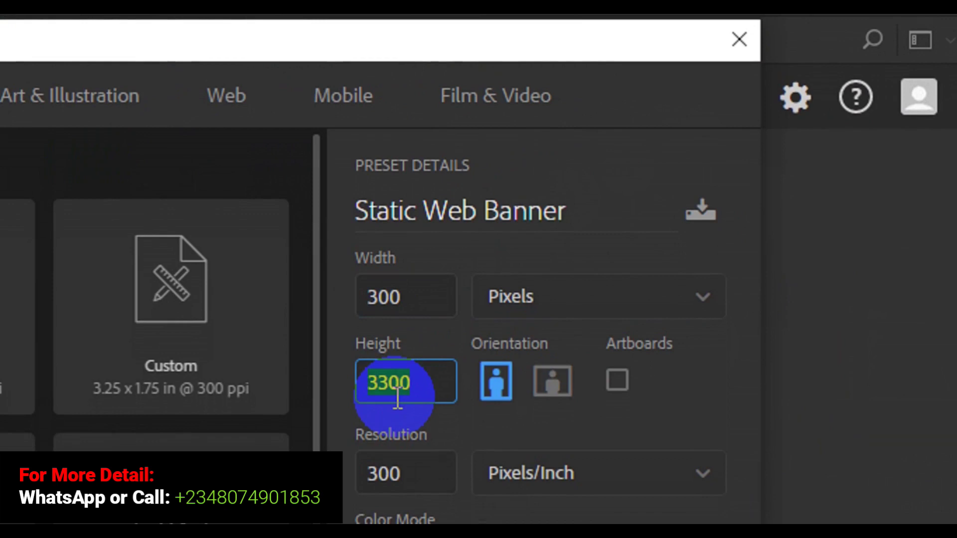
type("6")
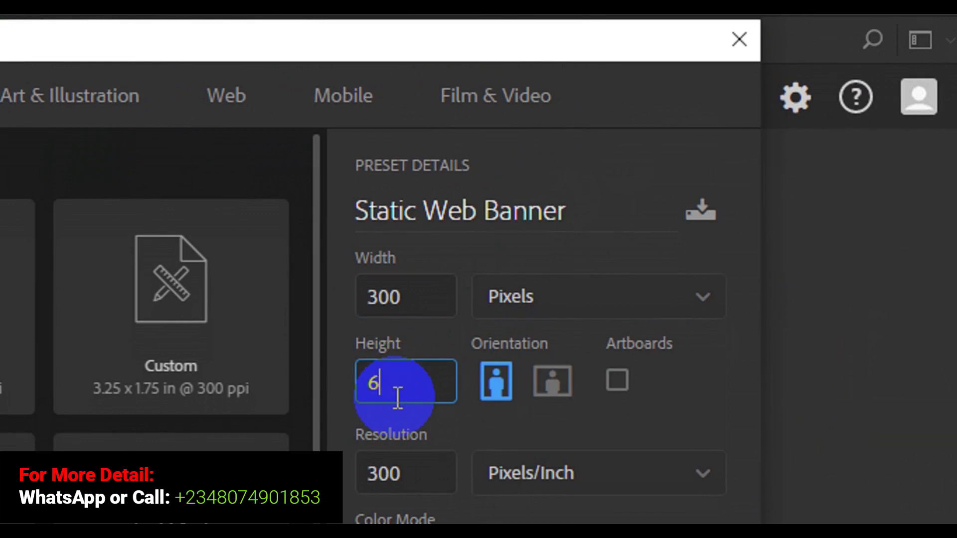
type("00")
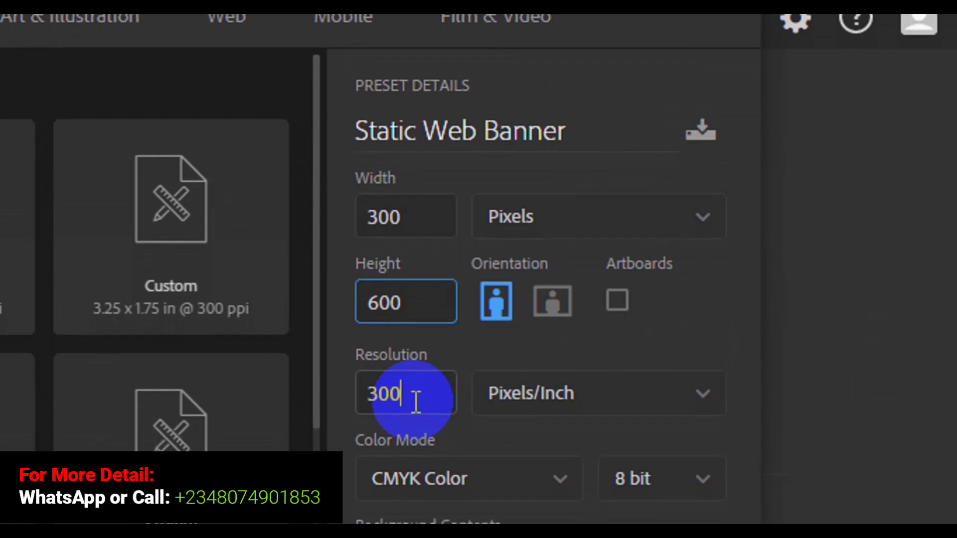
Set the color mode to RGB Color and create the document.
left_click(415, 403)
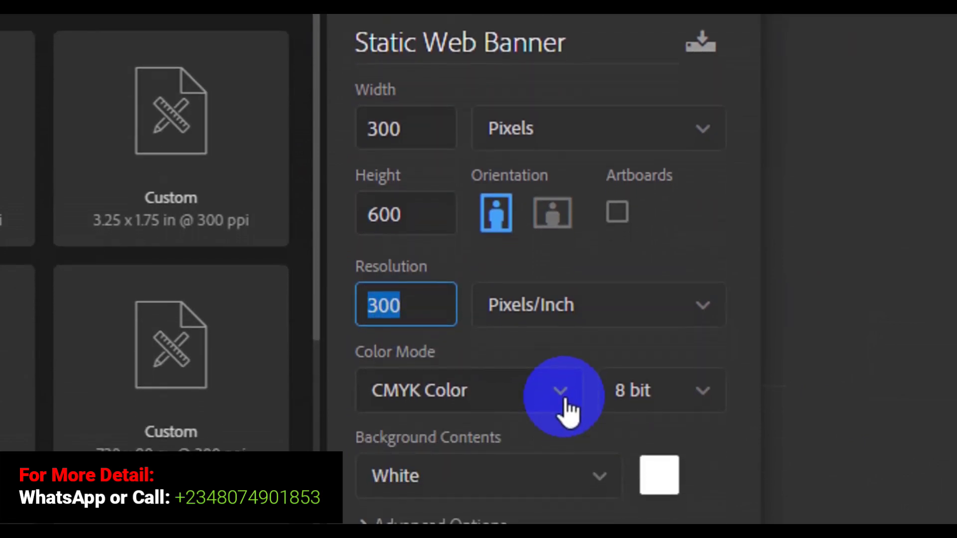
left_click(566, 402)
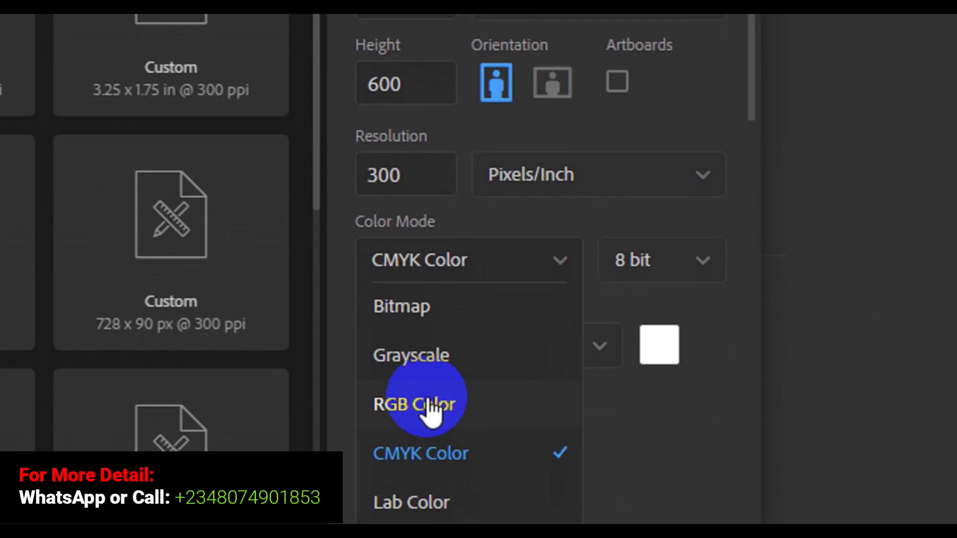
left_click(429, 405)
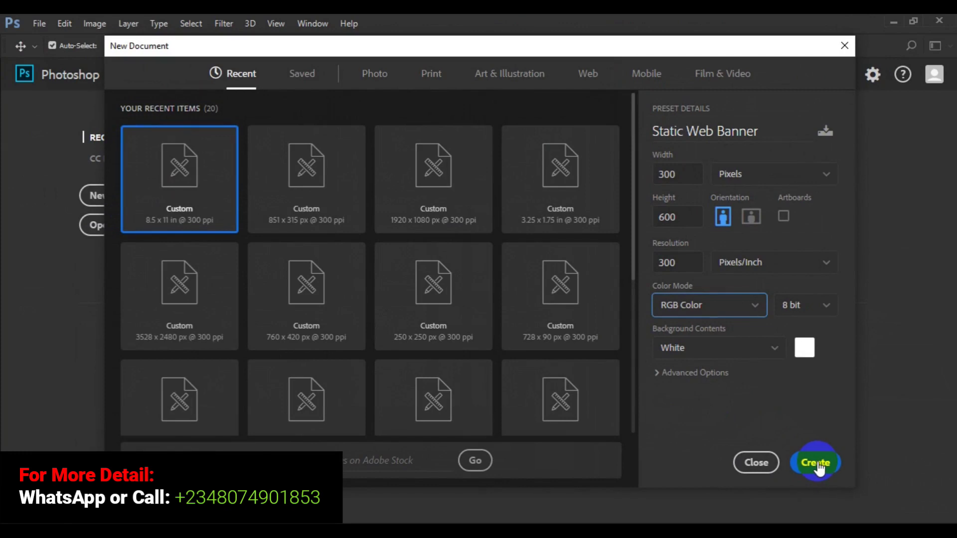
left_click(817, 465)
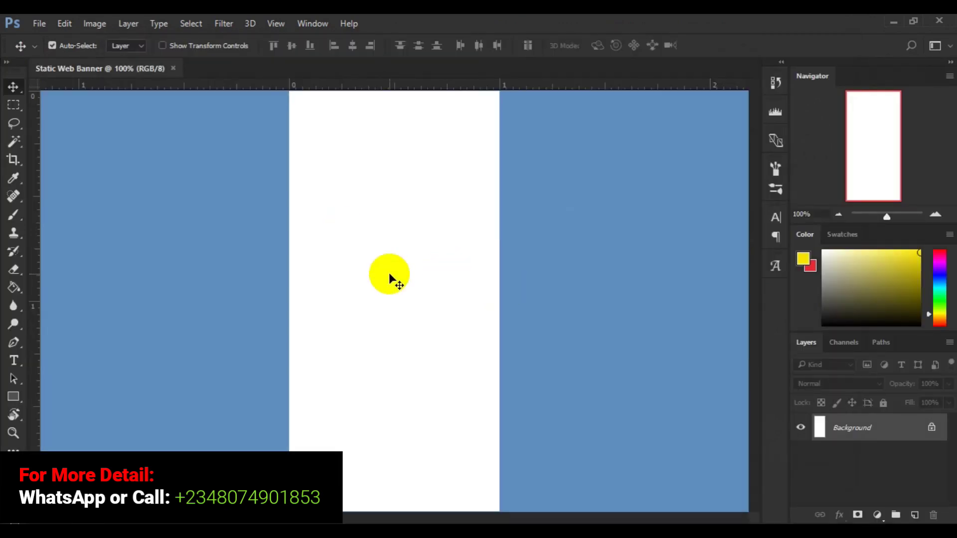
Add a new empty layer above the Background layer.
key("ctrl")
key("ctrl+minus")
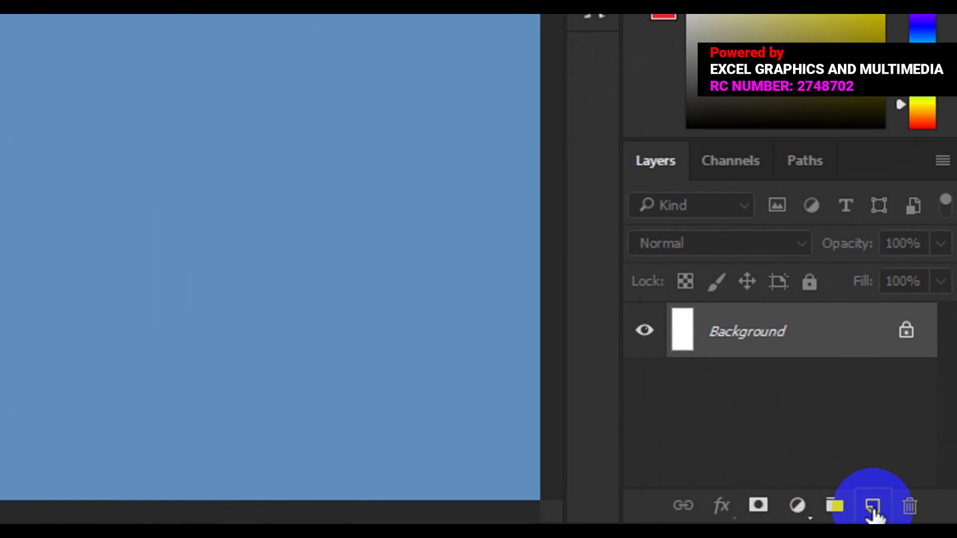
left_click(873, 508)
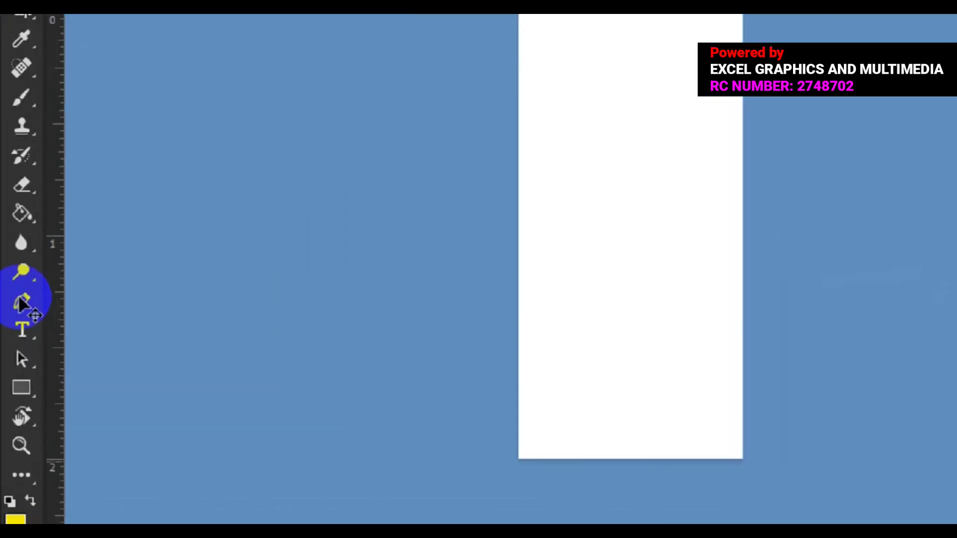
Set the Pen tool's shape fill to the recently used dark navy and its stroke to none.
left_click(23, 272)
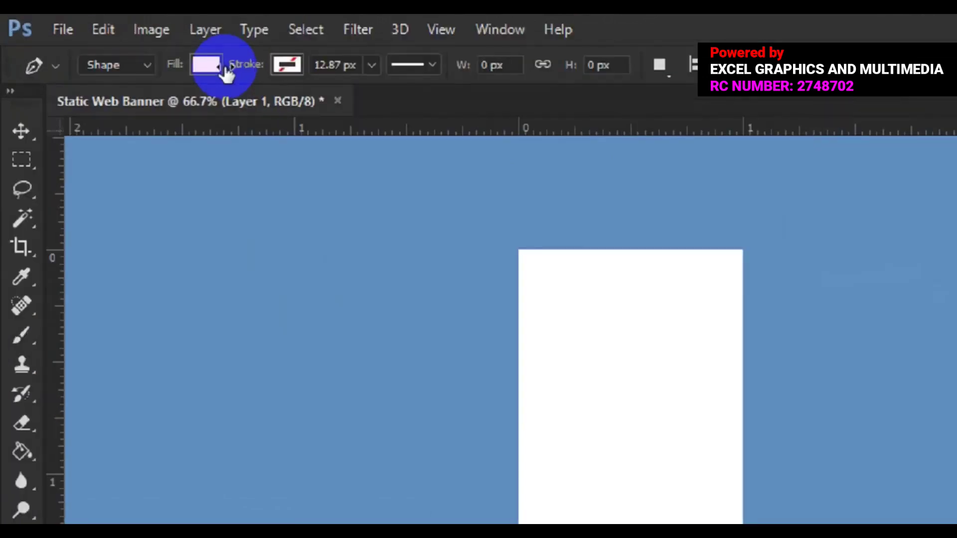
left_click(210, 65)
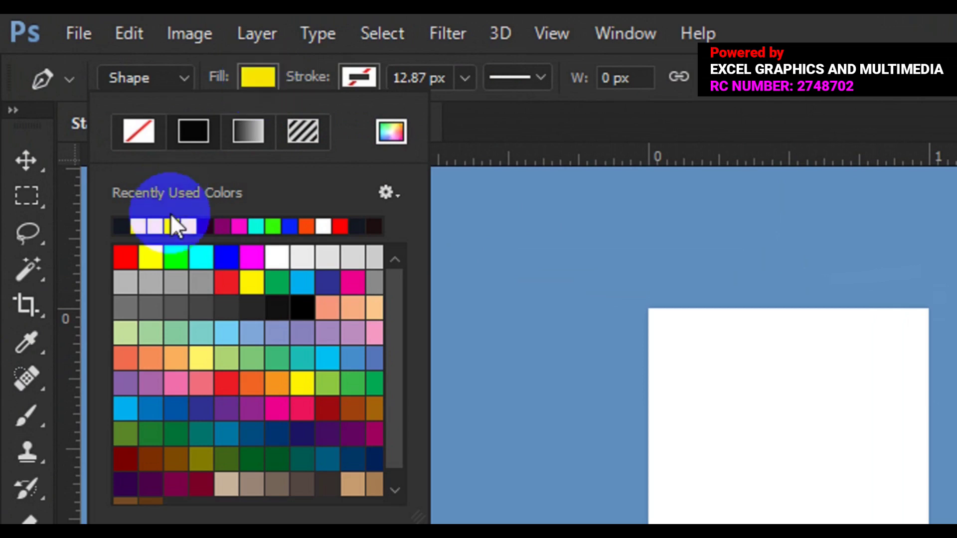
left_click(122, 227)
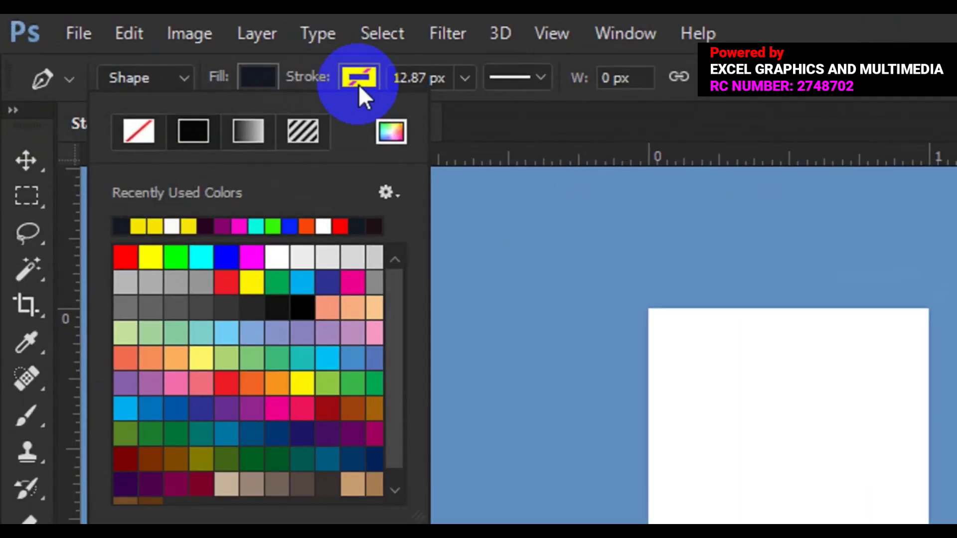
left_click(139, 130)
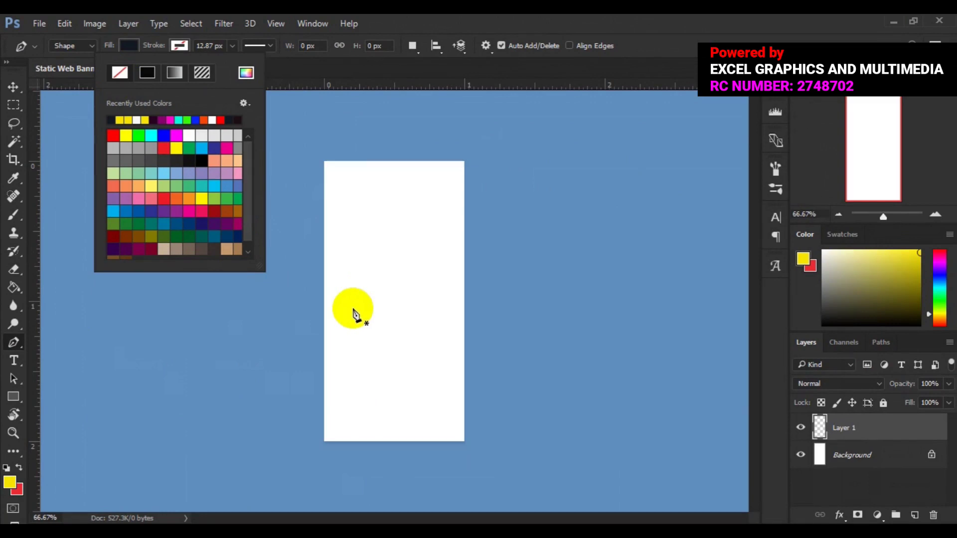
Draw a closed shape about 347 by 361 px over the banner's upper half with a wavy lower edge, and nudge it slightly.
left_click(324, 303)
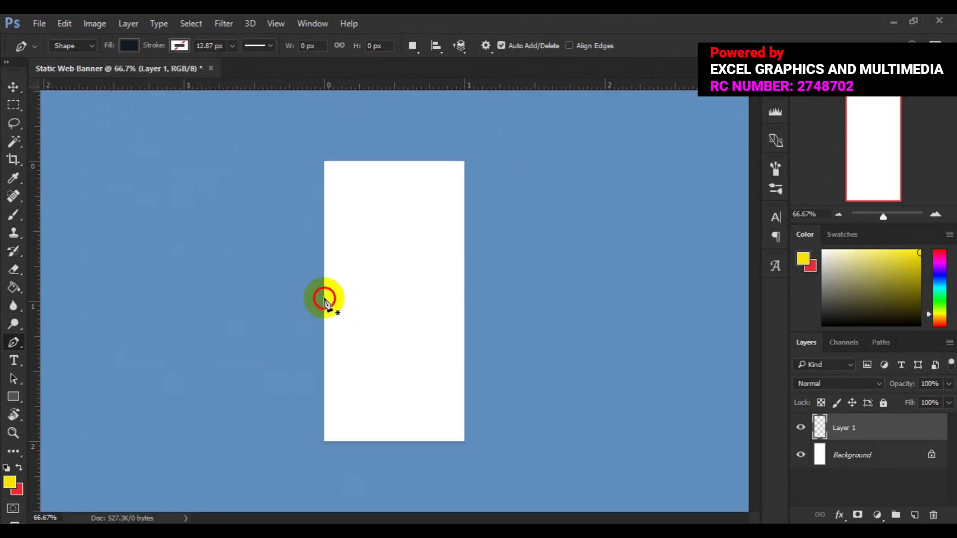
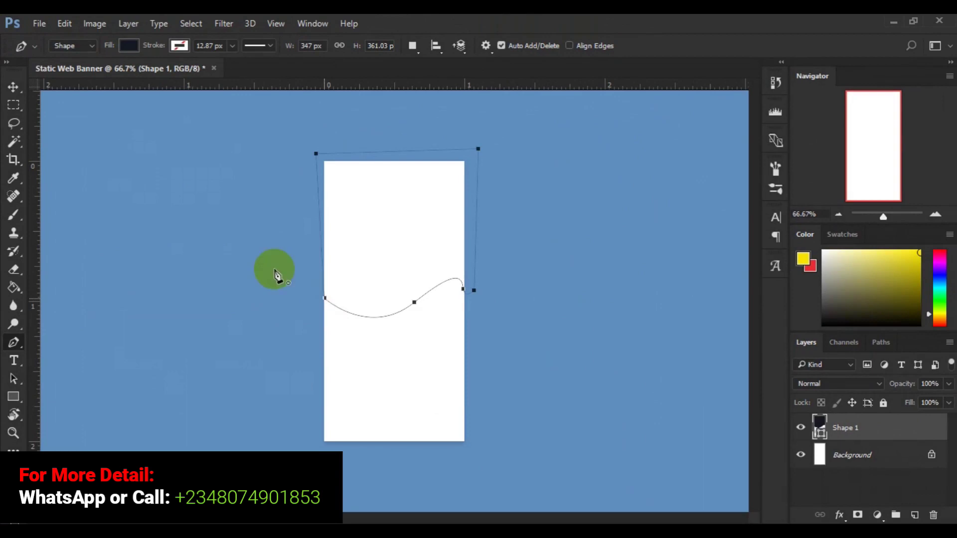
left_click(13, 91)
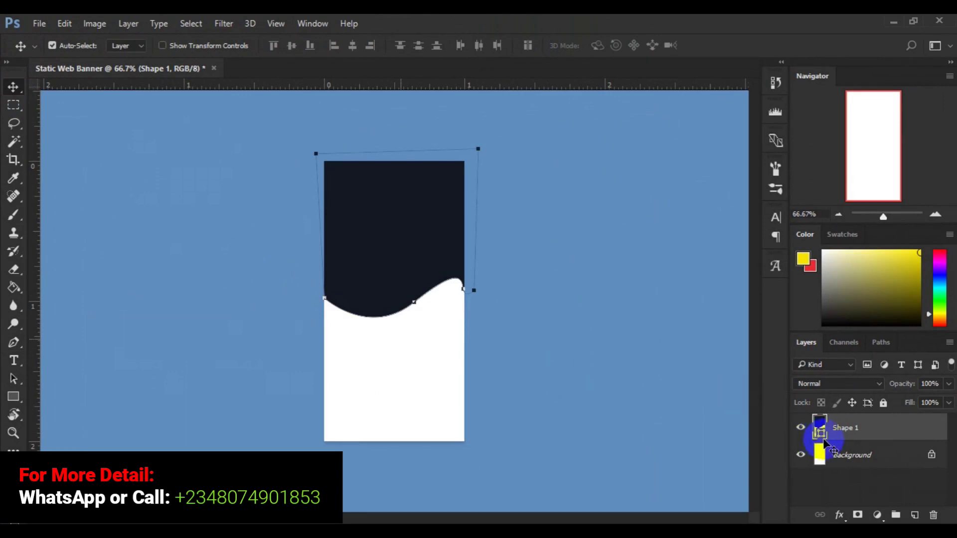
left_click(388, 238)
left_click_drag(389, 240, 389, 238)
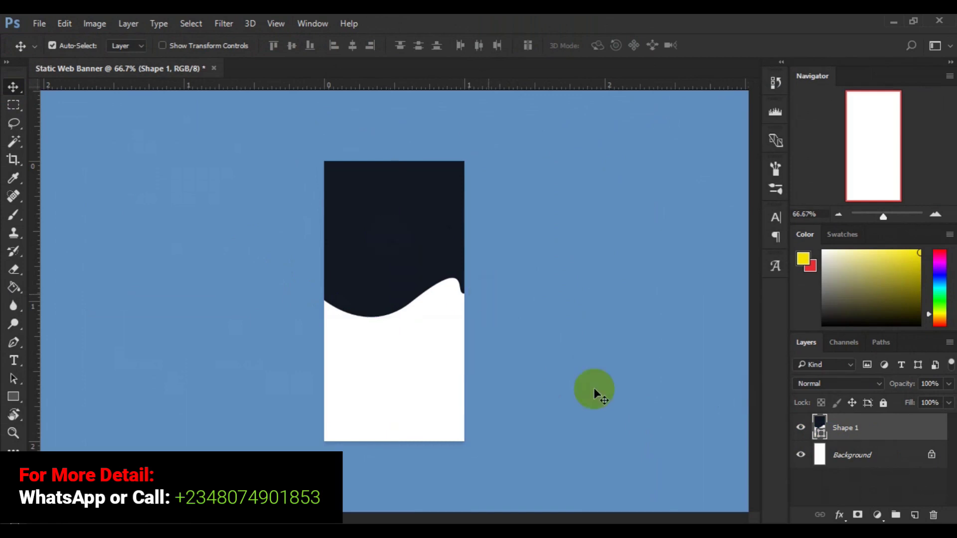
Add a new empty layer above the dark wavy Shape 1 layer.
left_click(853, 457)
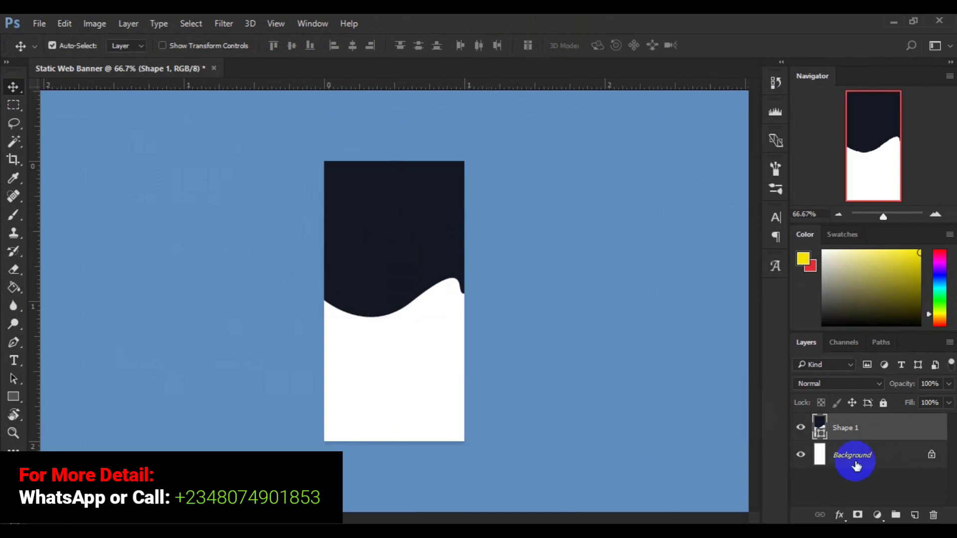
left_click(916, 516)
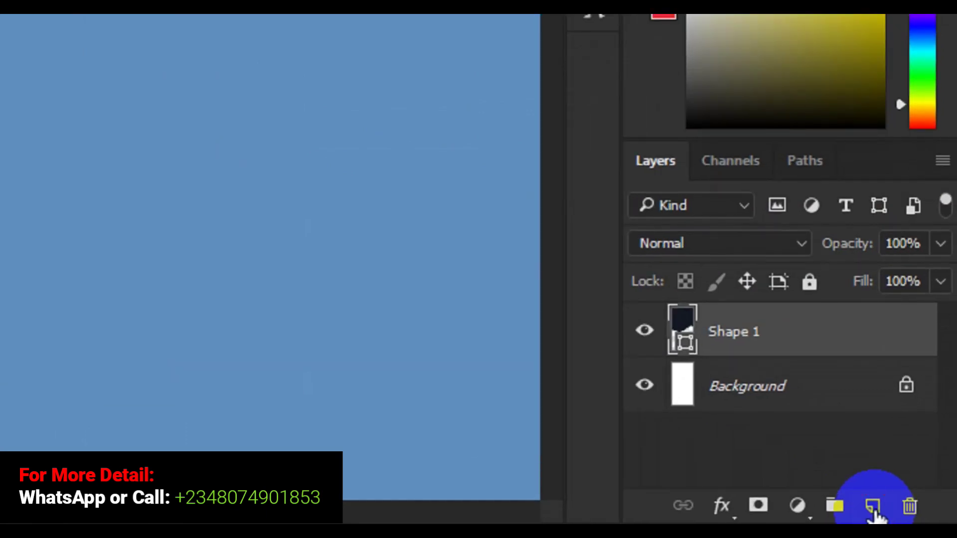
left_click(873, 509)
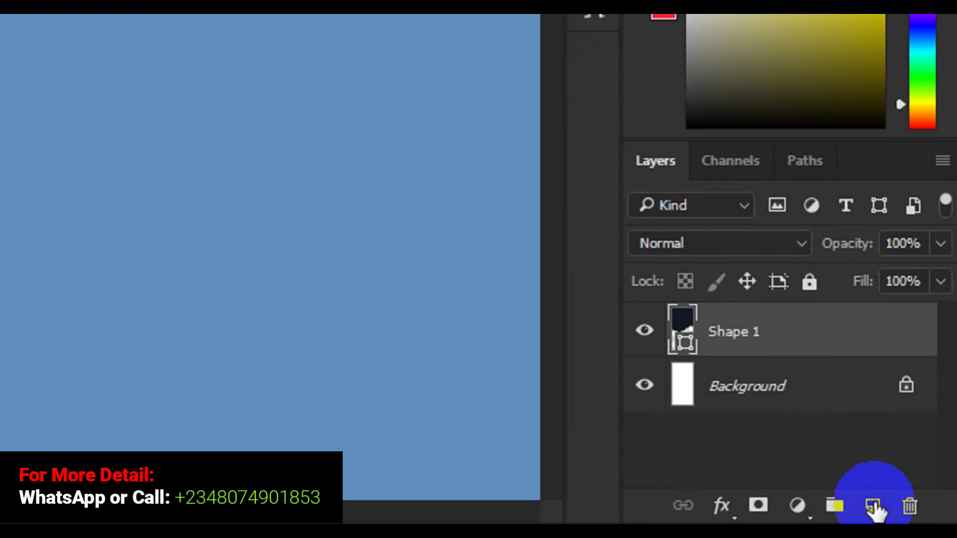
left_click(873, 507)
left_click(874, 506)
left_click(873, 507)
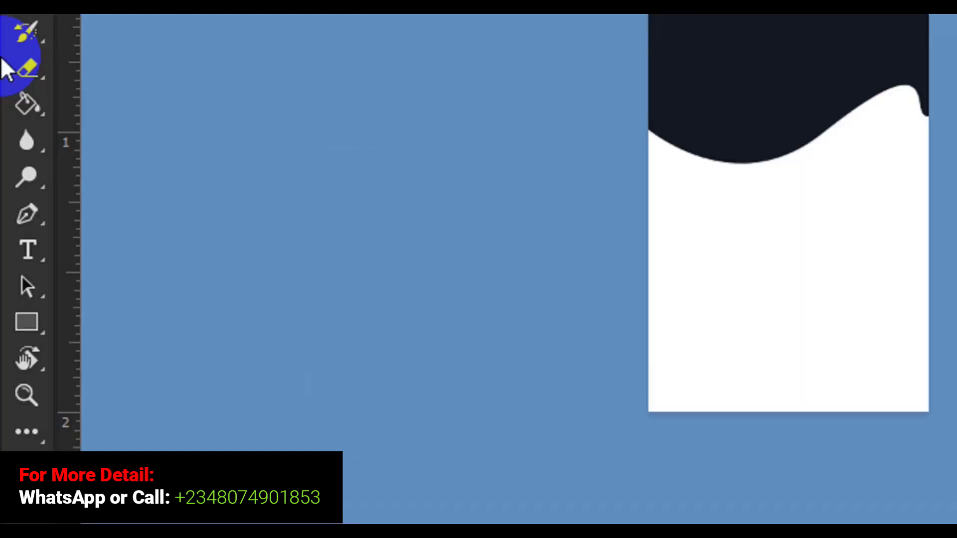
Draw a closed curved shape about 209 by 111 px over the banner's upper-right corner with the Pen tool.
left_click(24, 224)
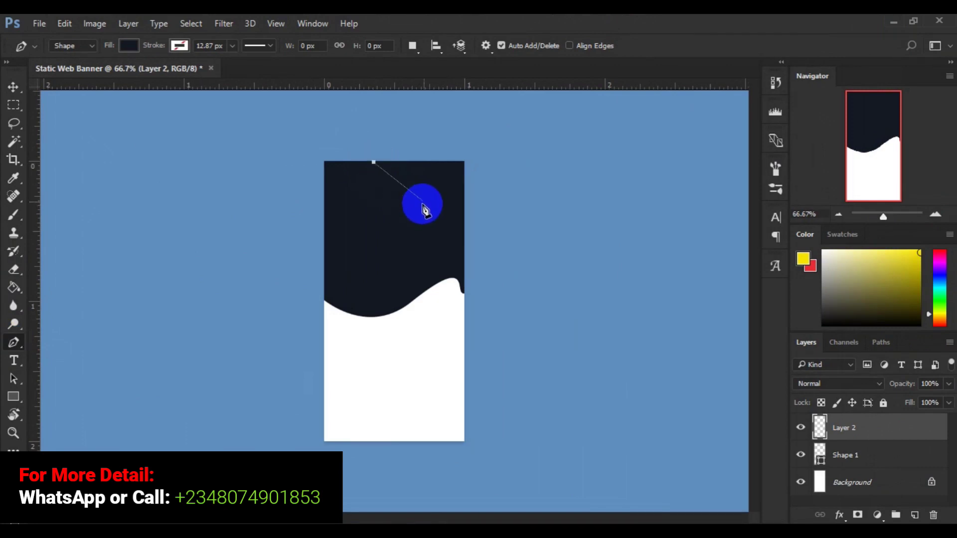
left_click(423, 204)
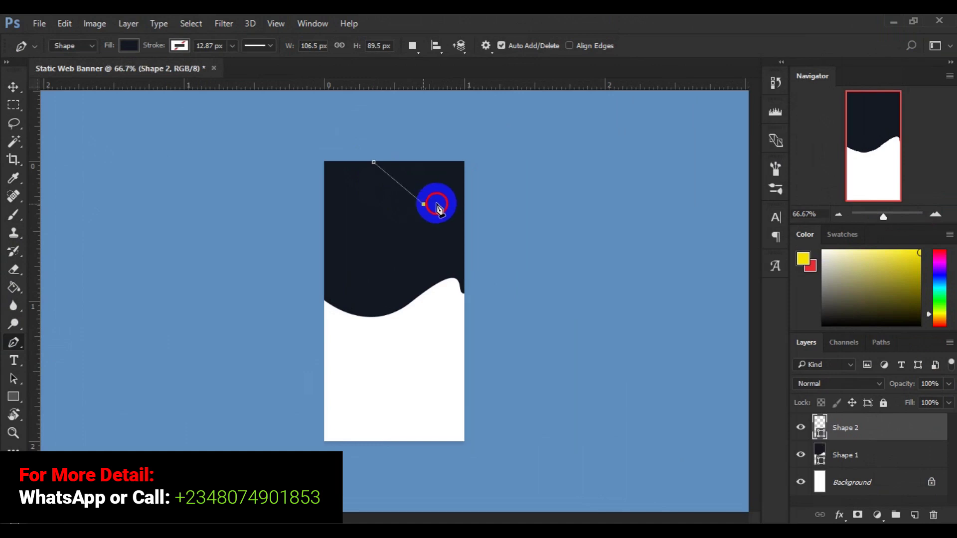
left_click_drag(444, 200, 455, 206)
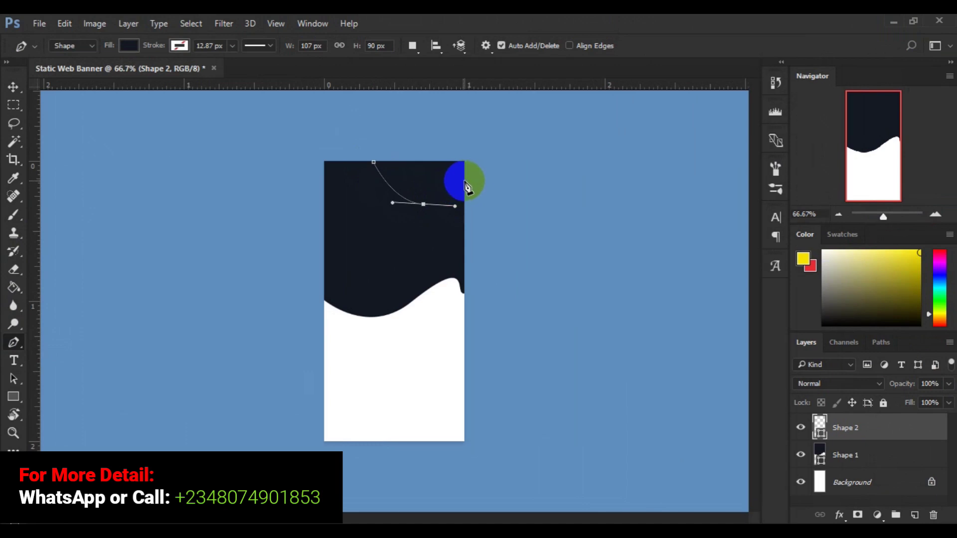
left_click(466, 182)
left_click_drag(466, 181, 472, 152)
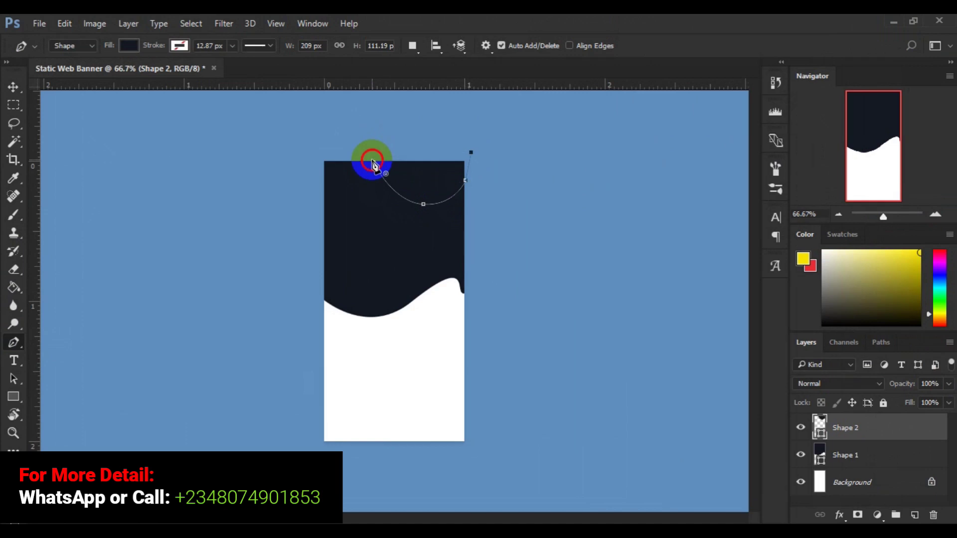
left_click(374, 163)
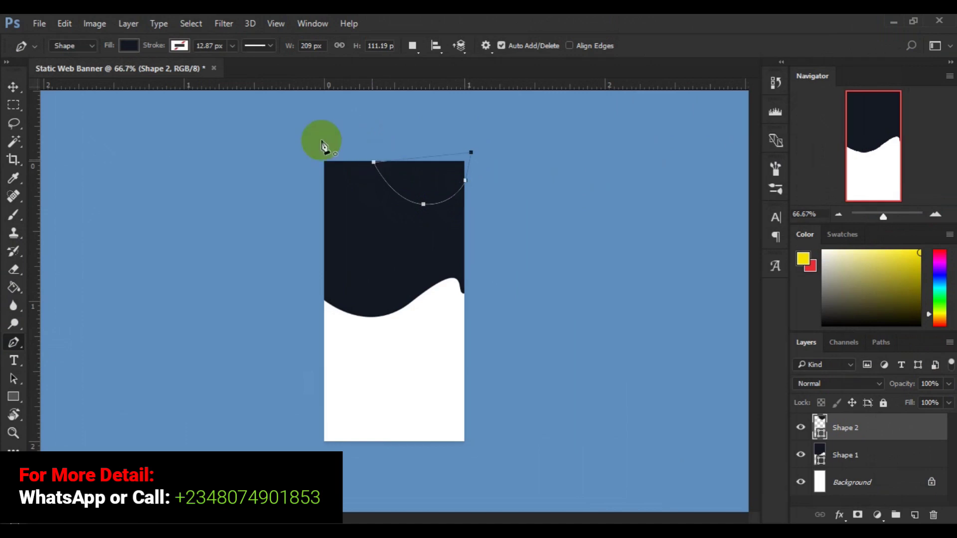
Move the dark wavy Shape 1 down, away from the banner's upper edge.
left_click(14, 87)
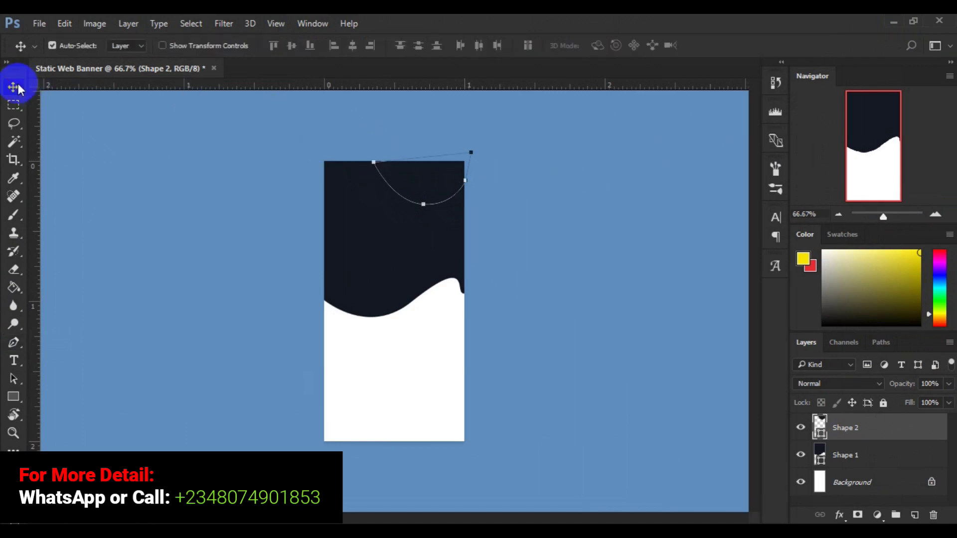
left_click(417, 263)
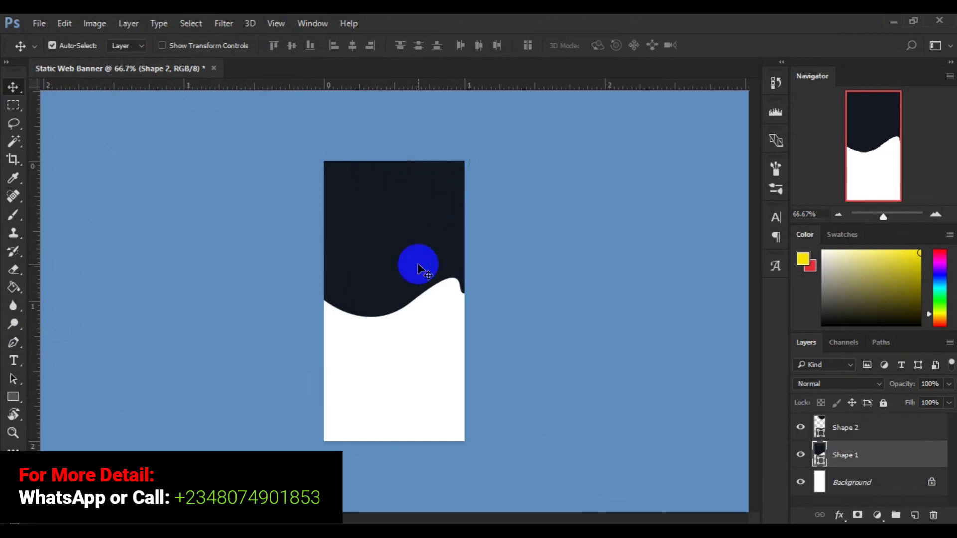
left_click_drag(420, 290, 421, 301)
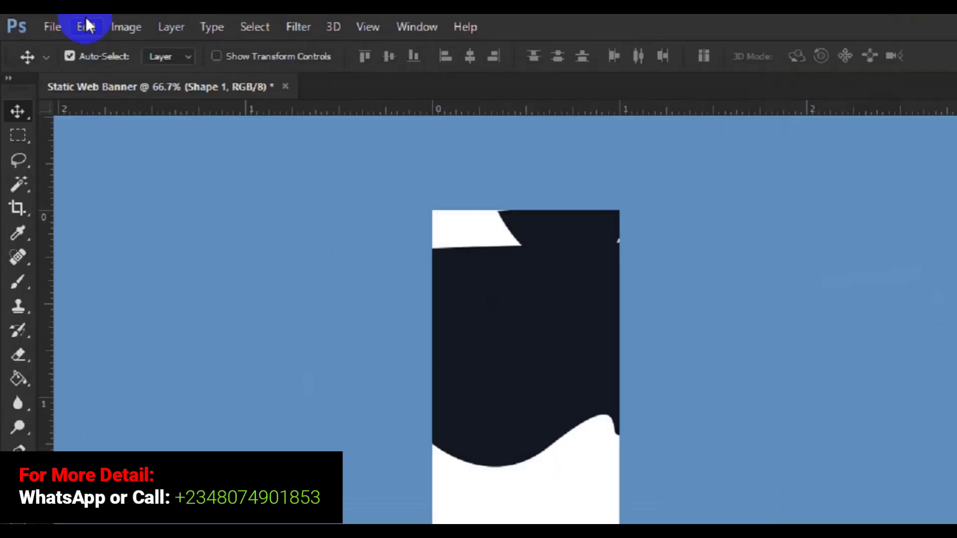
Free-transform the dark wavy shape to about 113.5% and reposition it at about X 117 px, Y 217 px.
left_click(64, 21)
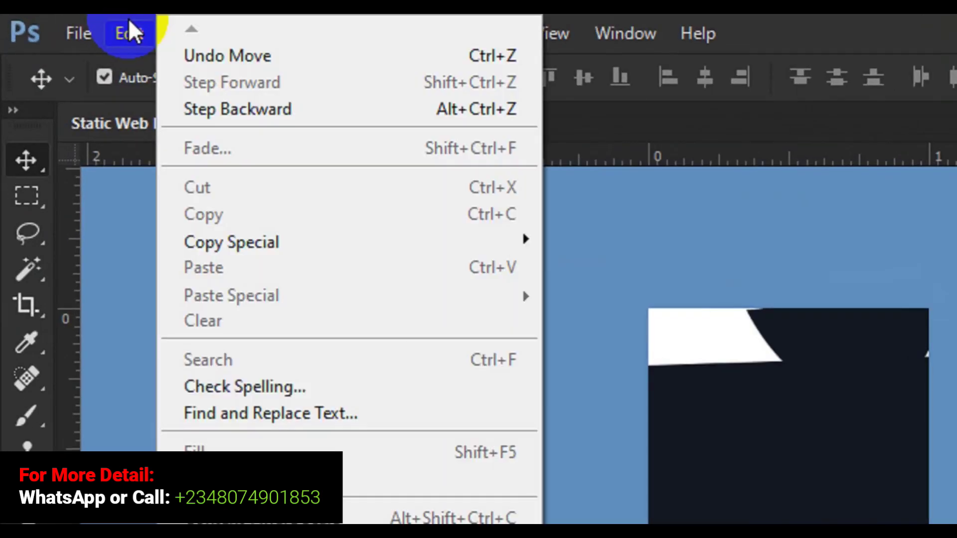
left_click(291, 476)
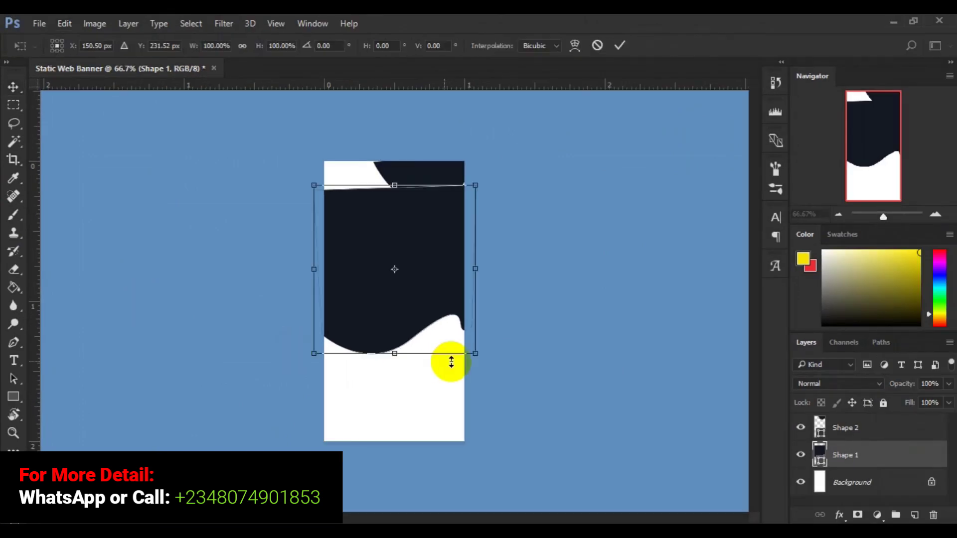
left_click_drag(478, 354, 485, 366)
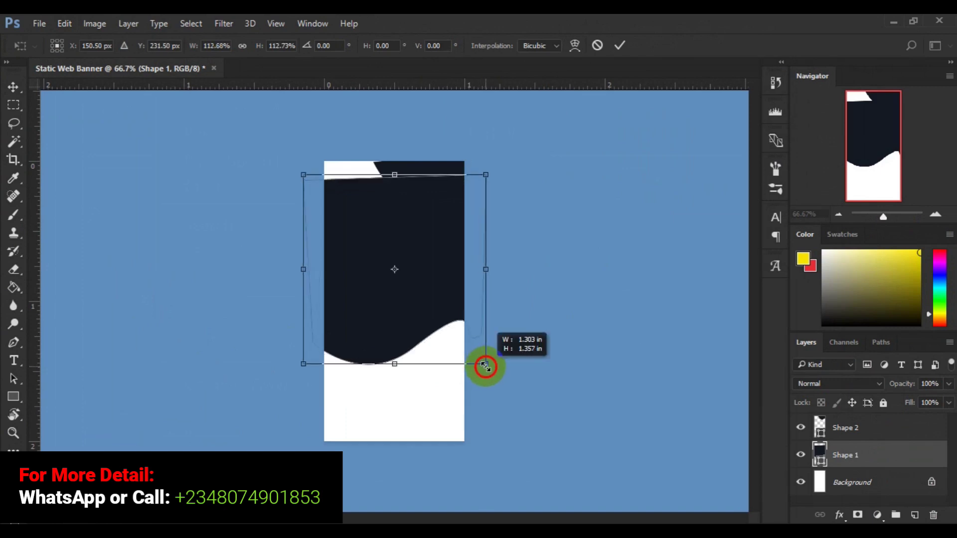
left_click_drag(485, 366, 487, 367)
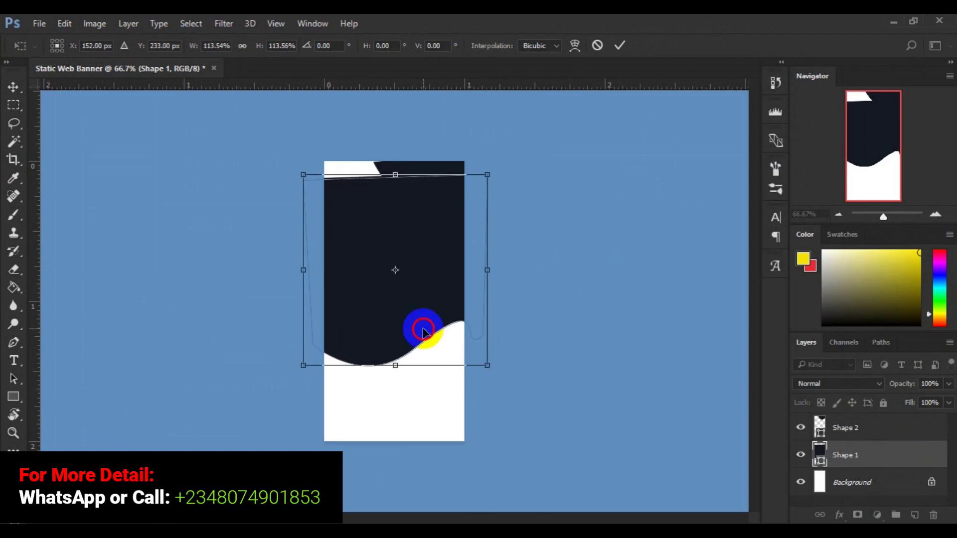
left_click_drag(415, 321, 410, 317)
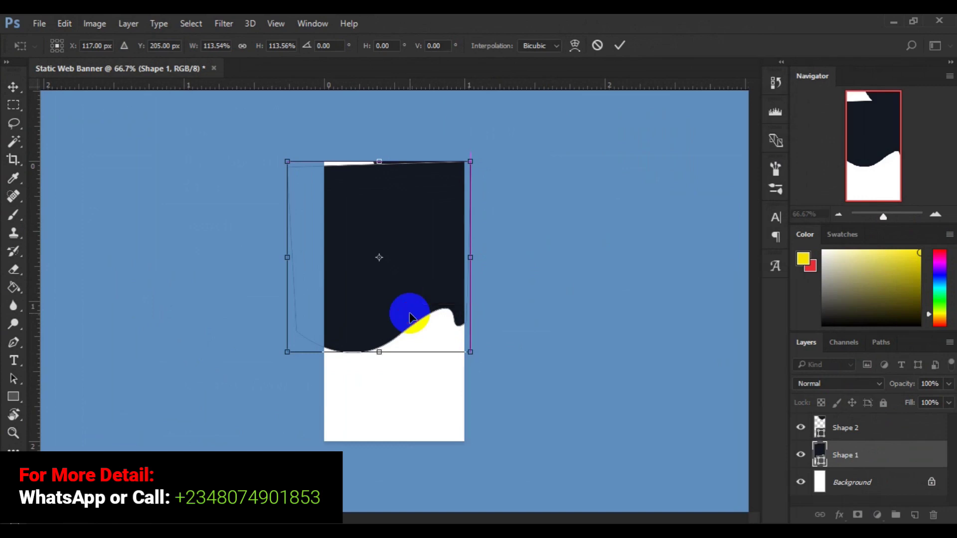
left_click_drag(410, 314, 412, 322)
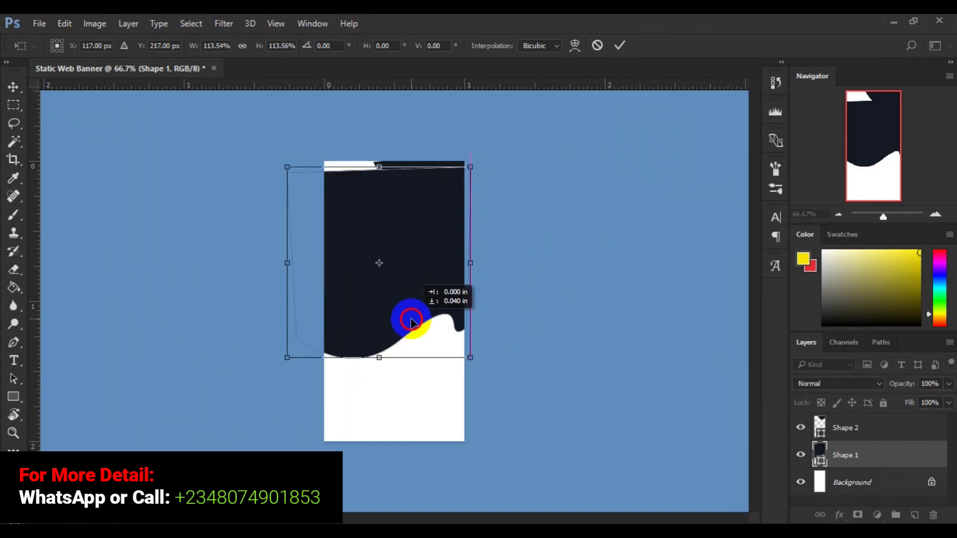
left_click_drag(412, 322, 412, 321)
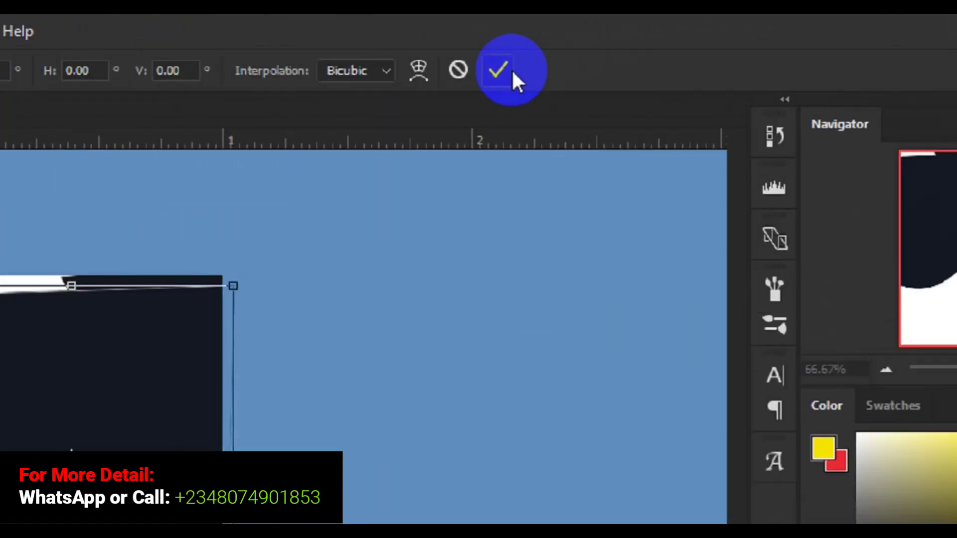
left_click(506, 73)
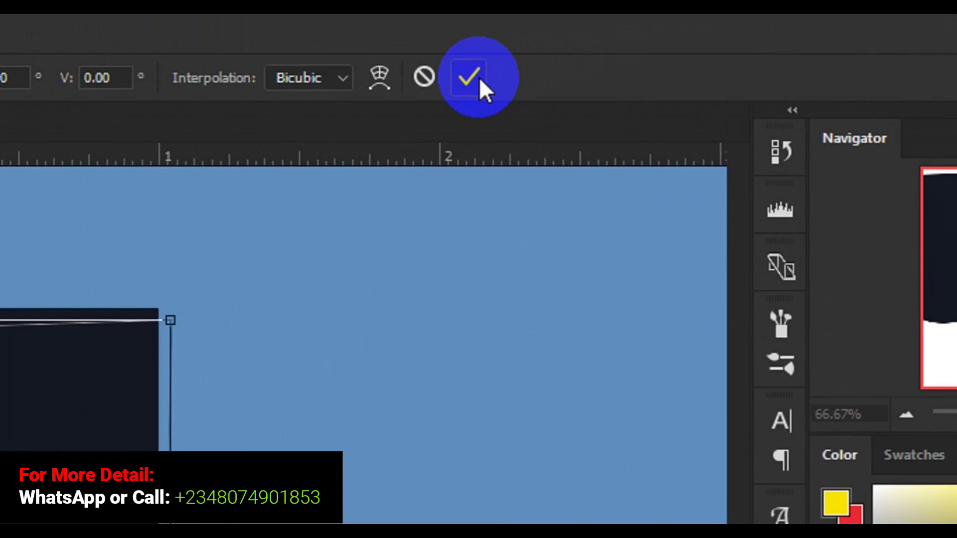
left_click(480, 77)
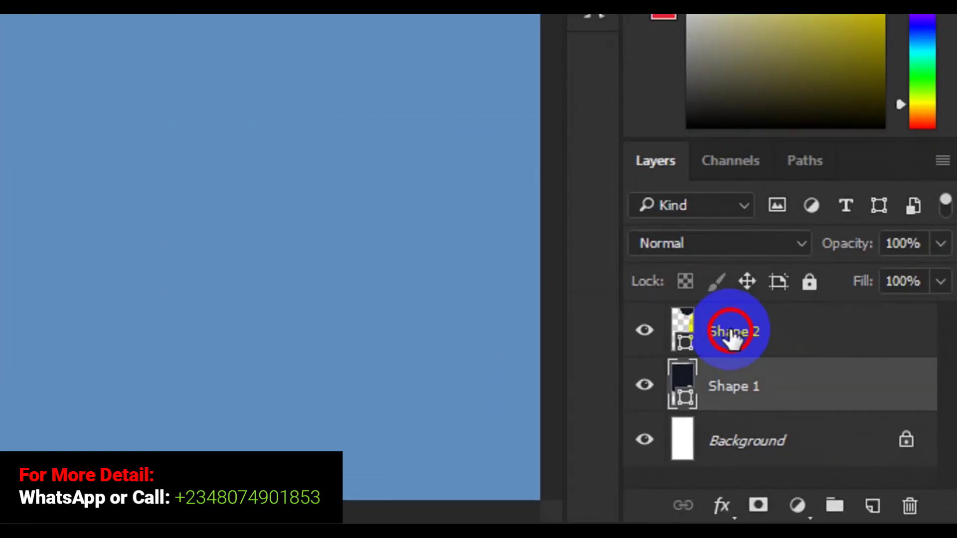
Delete the curved Shape 2 layer and add a new empty layer above Shape 1.
left_click(733, 339)
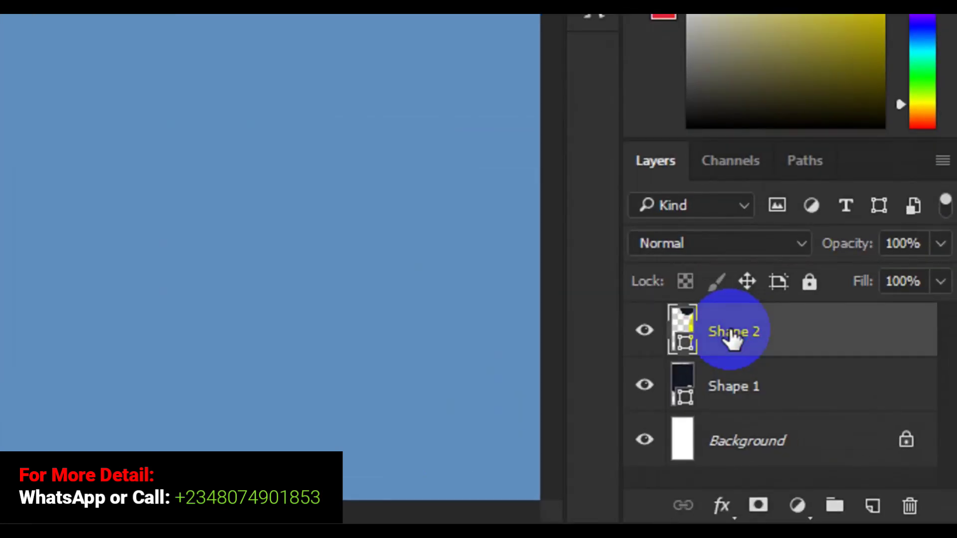
key("Delete")
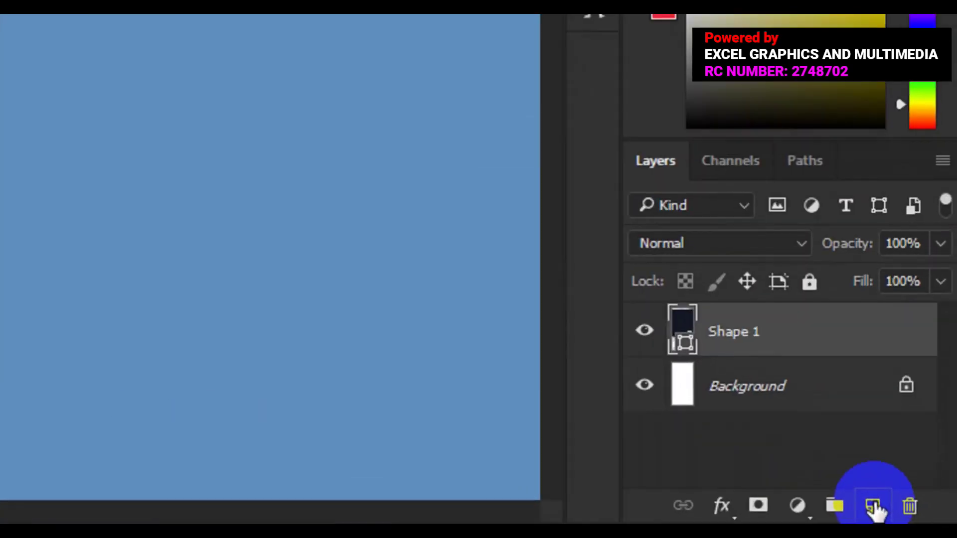
left_click(901, 512)
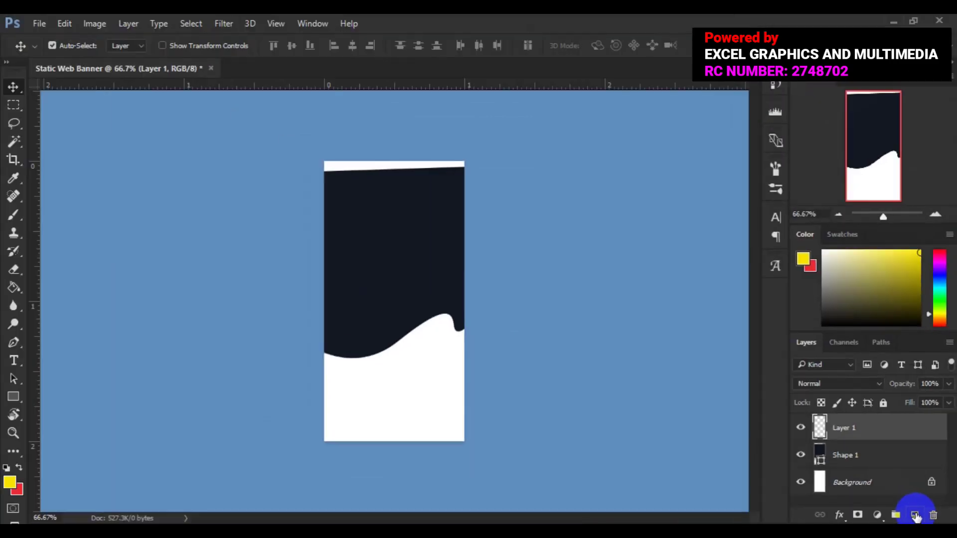
Draw a closed dark shape about 372 by 120 px with the Pen tool, covering the white gap along the banner's upper edge.
left_click(13, 344)
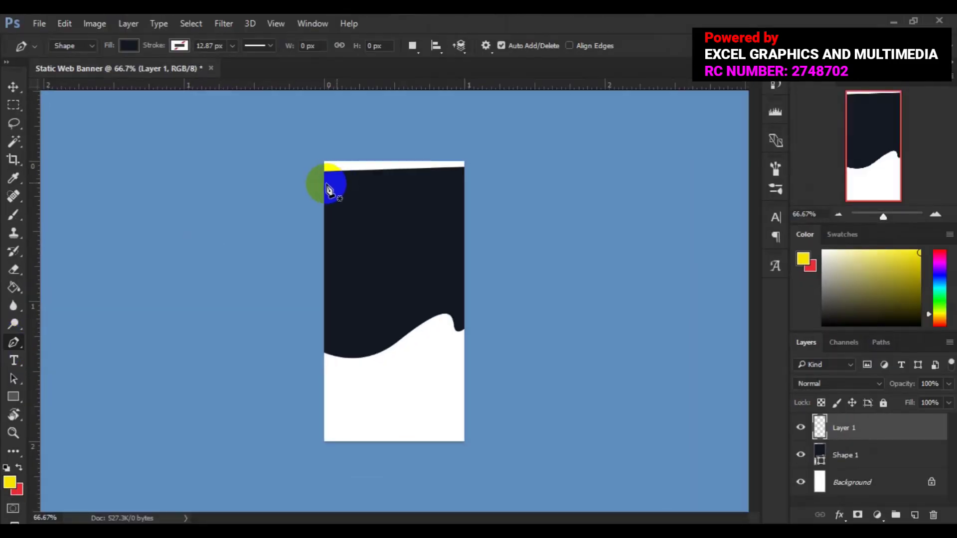
left_click(325, 190)
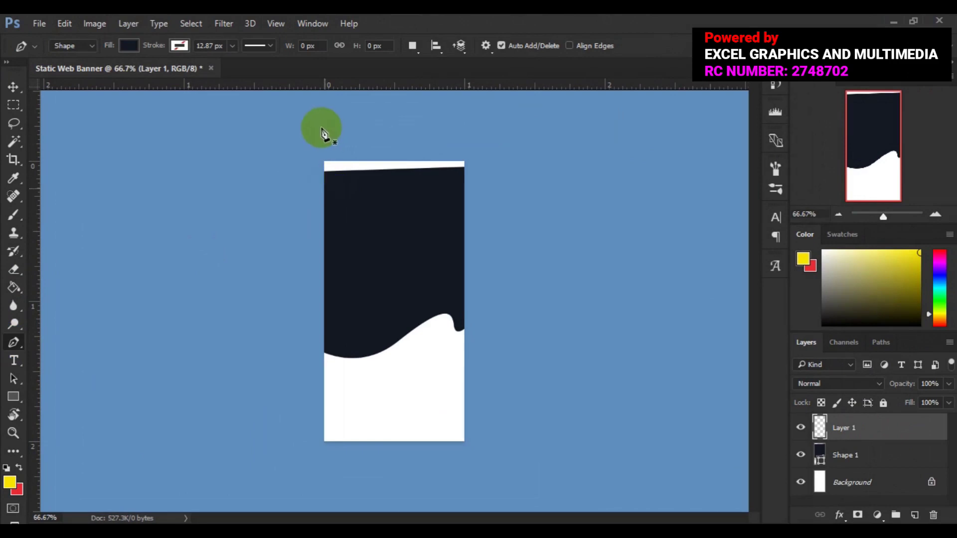
left_click(315, 137)
left_click(380, 151)
left_click(488, 135)
left_click(478, 178)
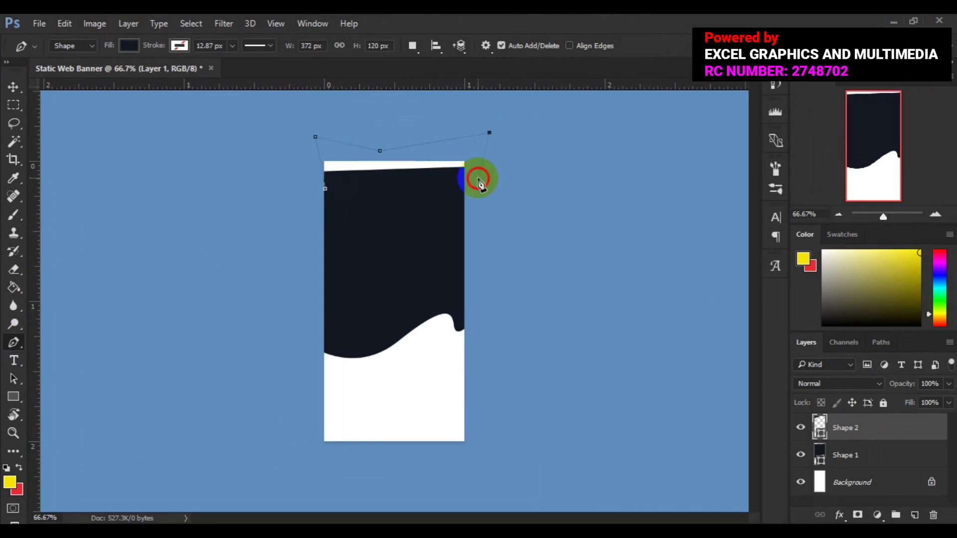
left_click(325, 190)
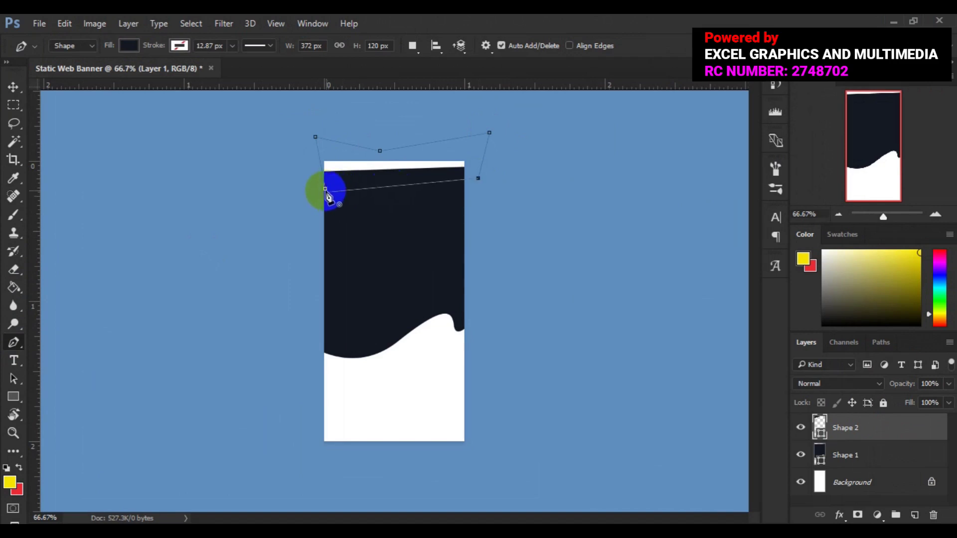
left_click(325, 190)
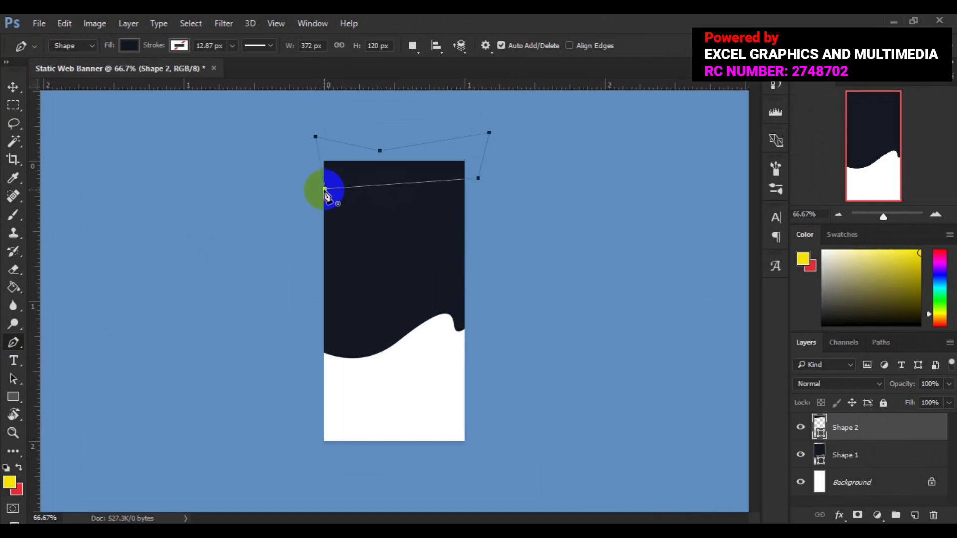
left_click(18, 90)
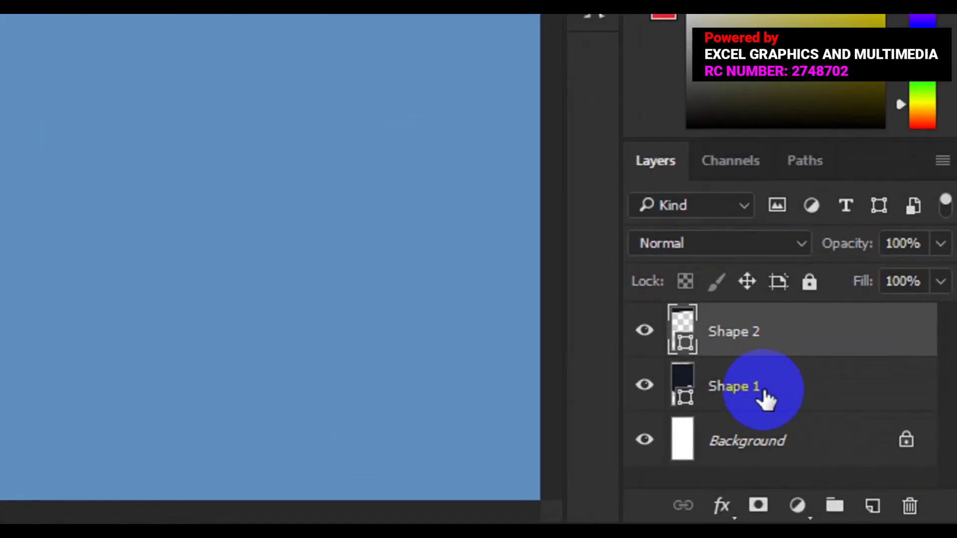
Merge the Shape 1 and Shape 2 layers into a single shape layer.
left_click(765, 398, "shift")
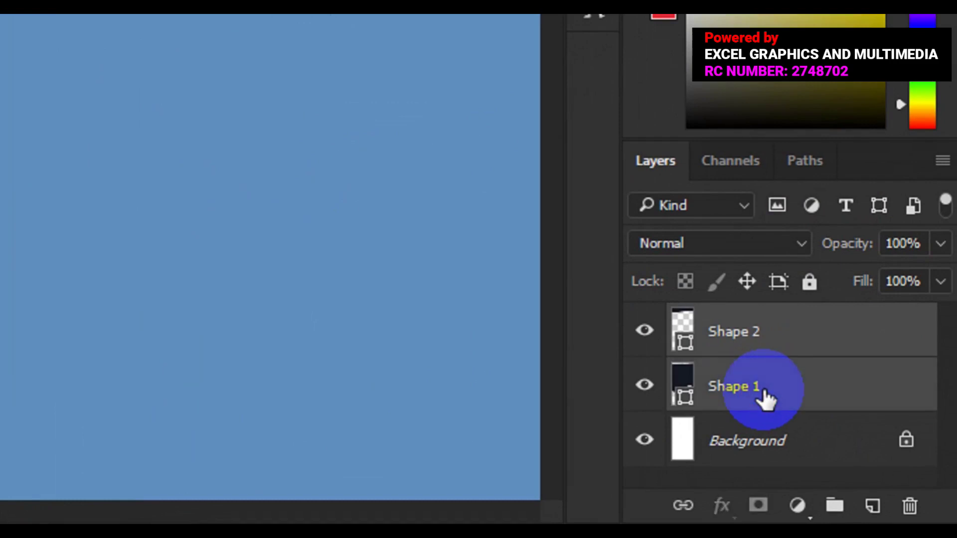
right_click(766, 400)
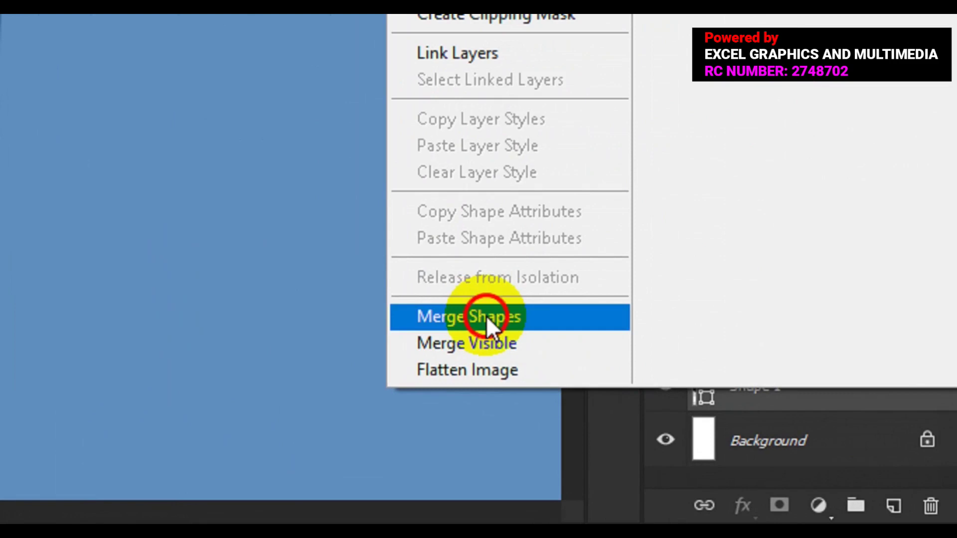
left_click(494, 329)
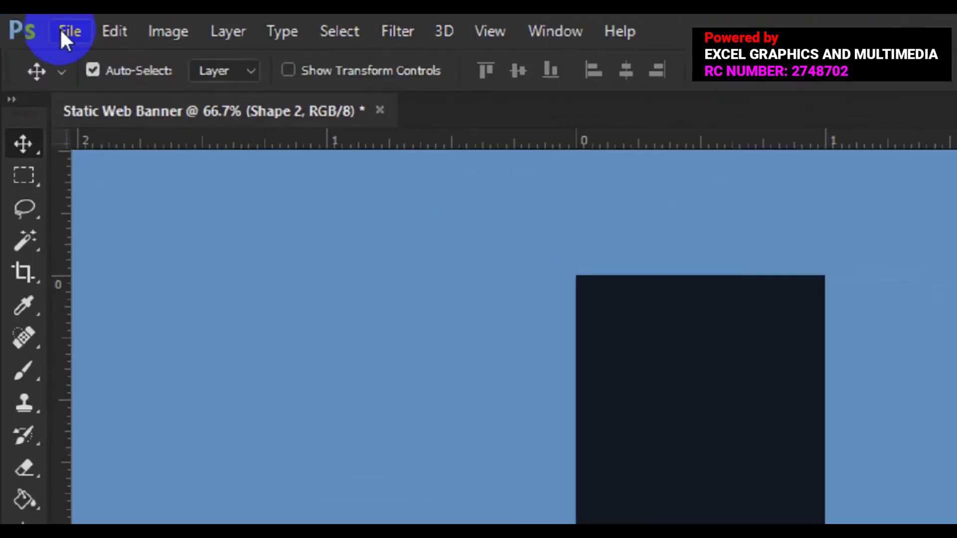
Start placing an embedded image and browse to the freepik stockpoto folder on the Desktop.
left_click(52, 29)
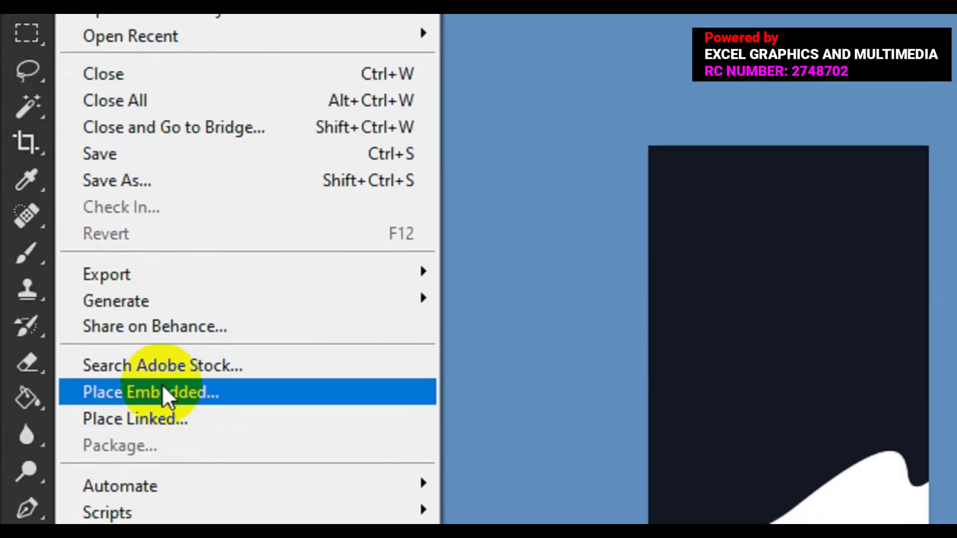
left_click(163, 391)
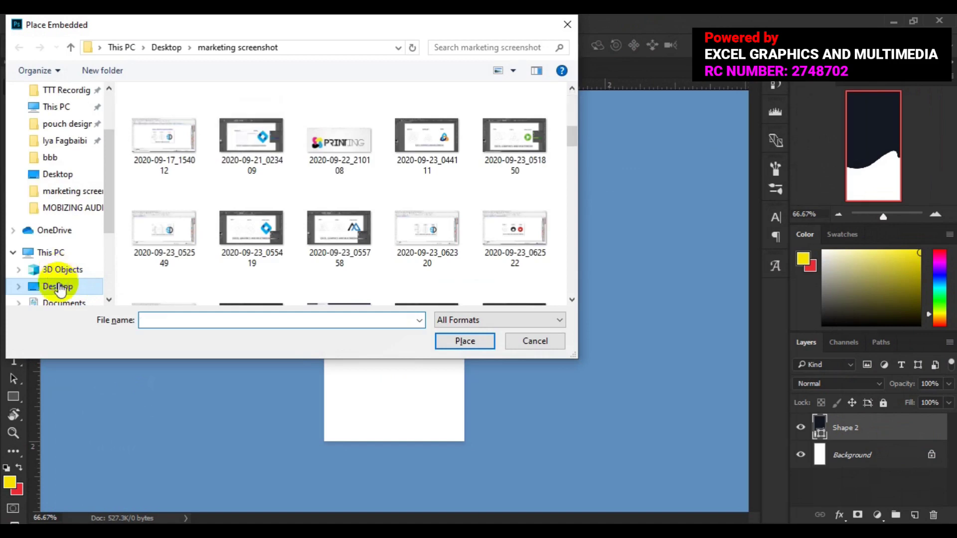
left_click(58, 288)
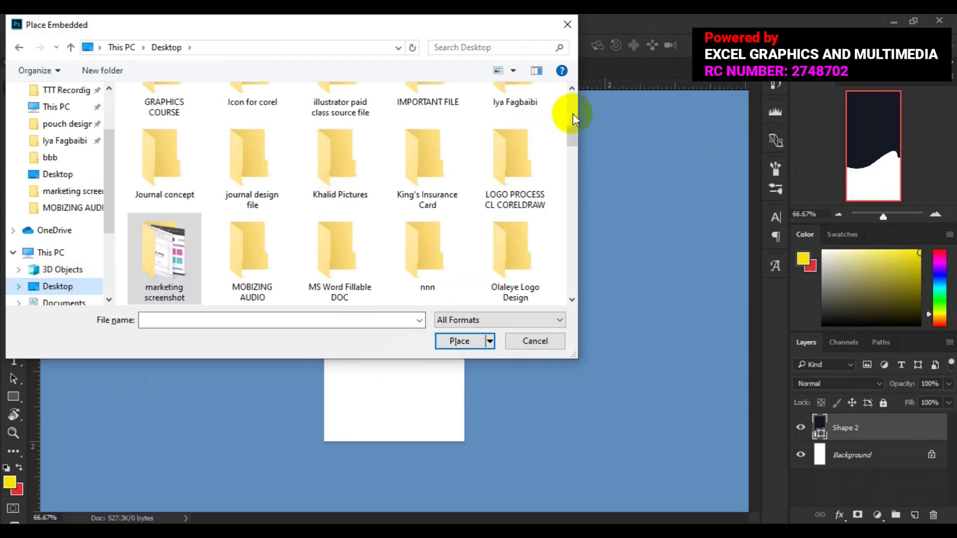
scroll(573, 114, "up", 3)
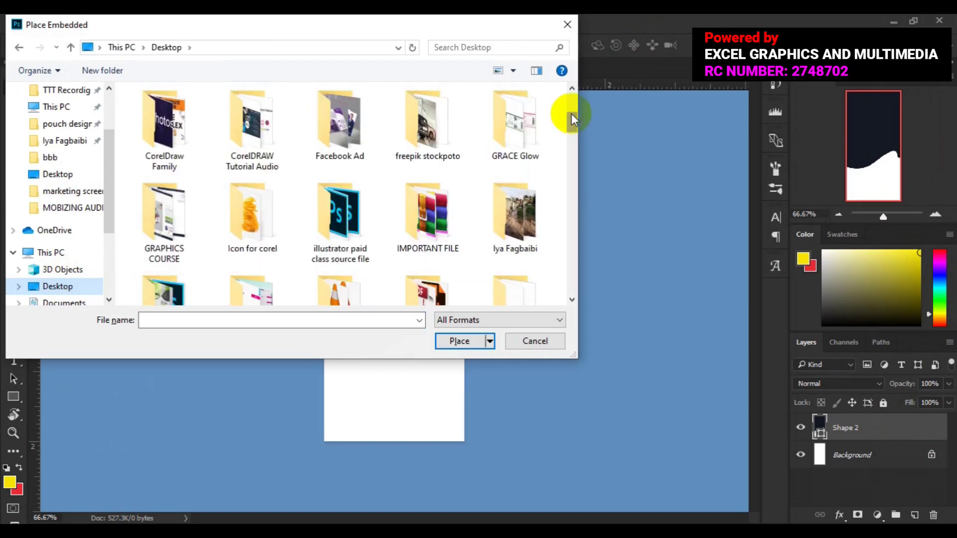
double_click(414, 153)
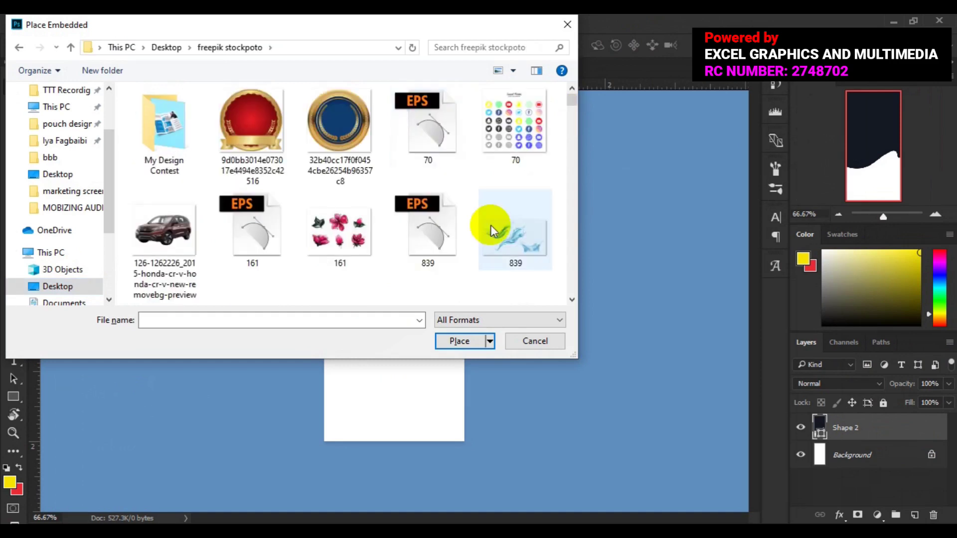
Place the 15851-removebg-preview image from the folder as an embedded layer above the dark shape.
left_click(574, 298)
left_click(573, 298)
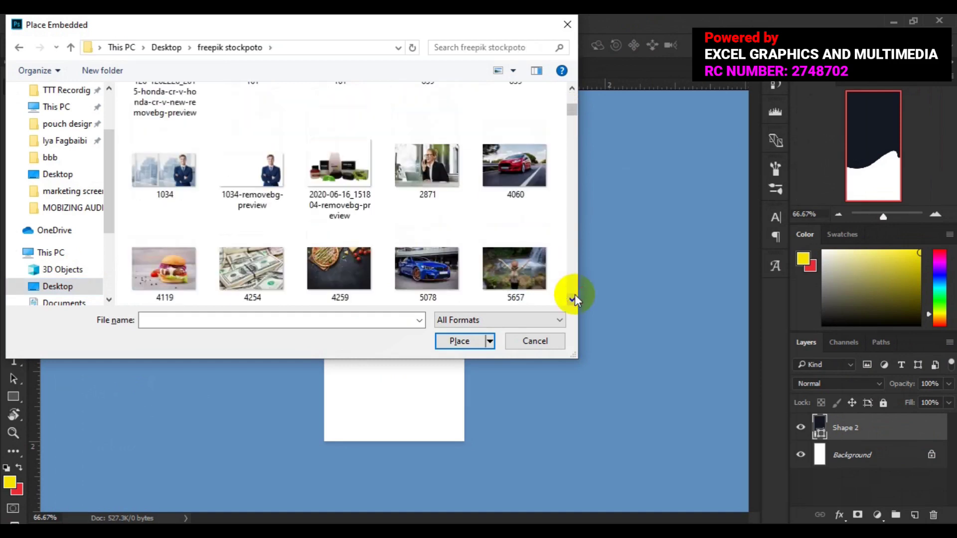
left_click(574, 298)
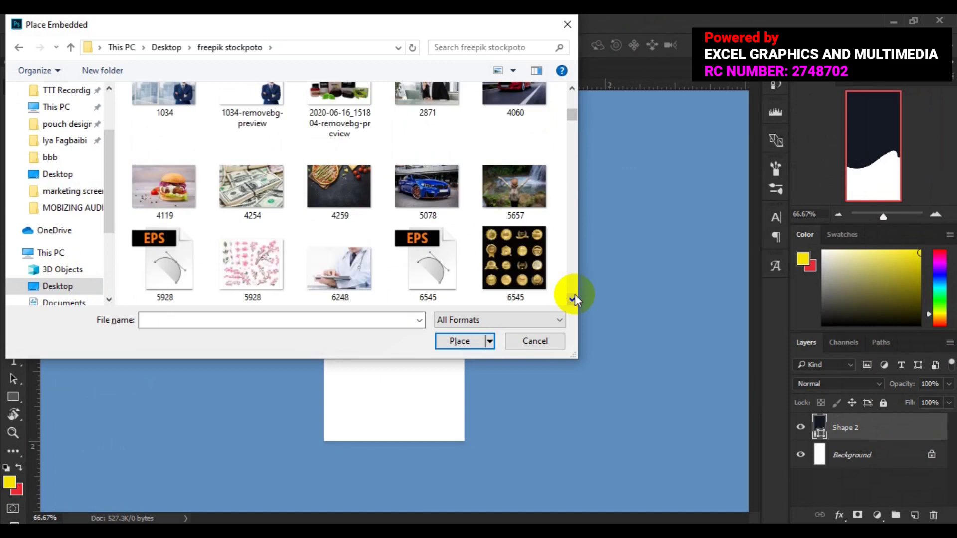
left_click(573, 298)
left_click(573, 298)
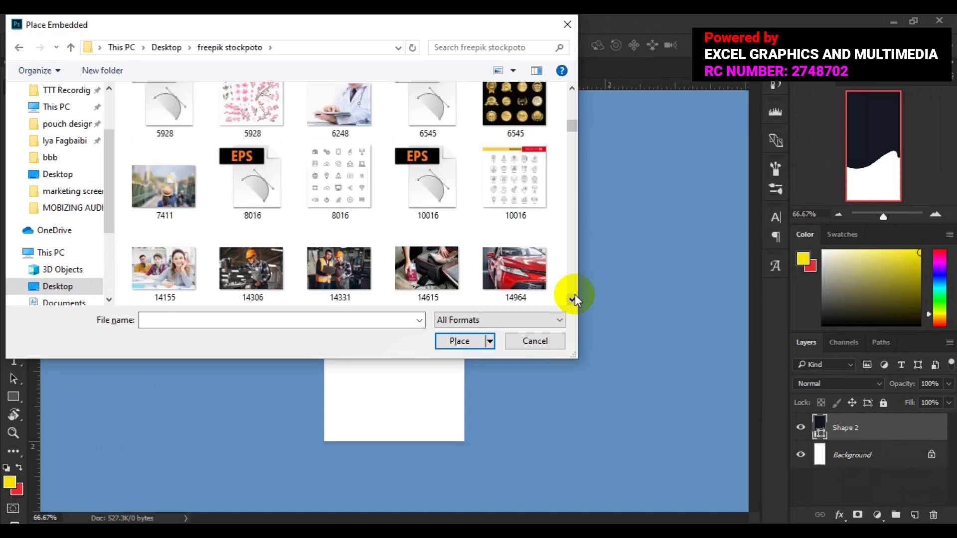
left_click(573, 299)
left_click(573, 298)
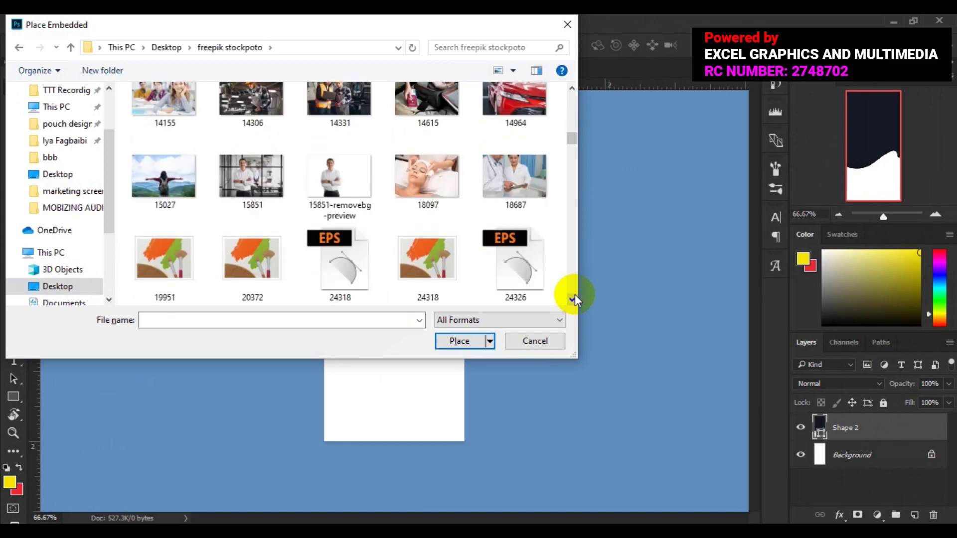
left_click(574, 298)
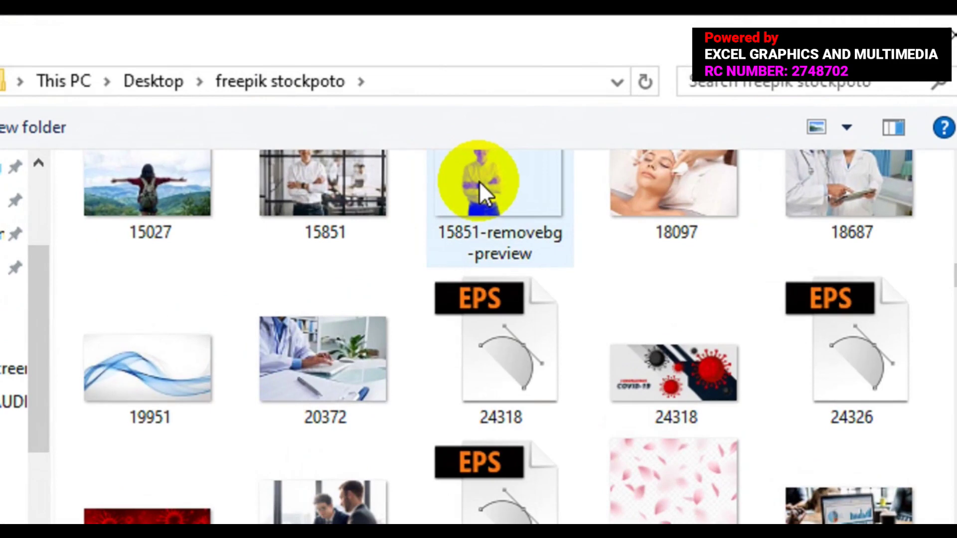
left_click(479, 181)
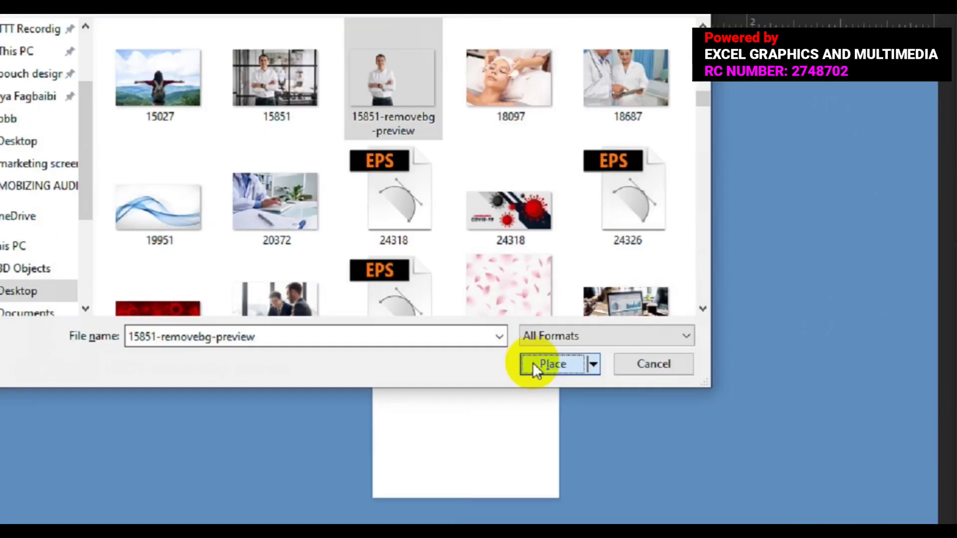
left_click(533, 365)
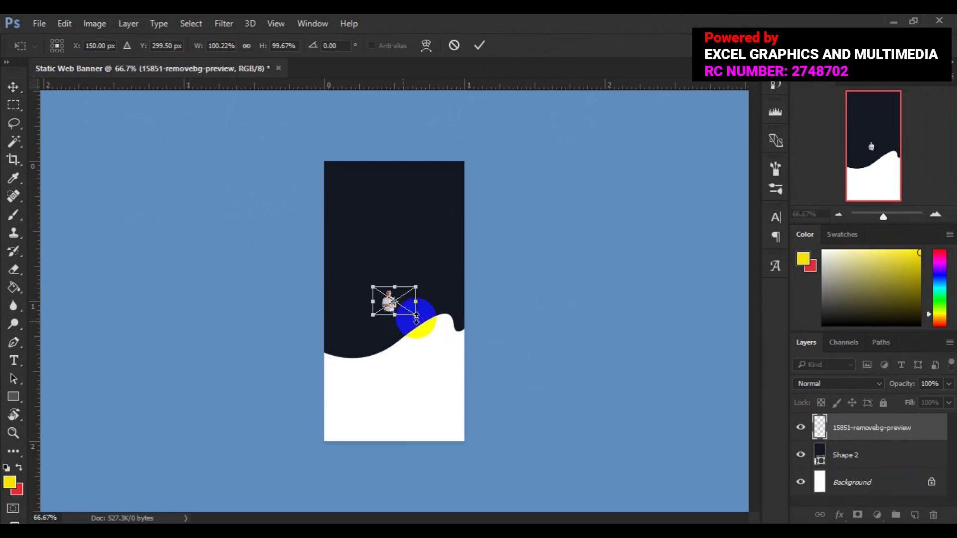
Scale the placed man's photo to about 617.65% by 614.38% and move it to about X 150.5 px, Y 412 px.
left_click_drag(415, 315, 500, 427)
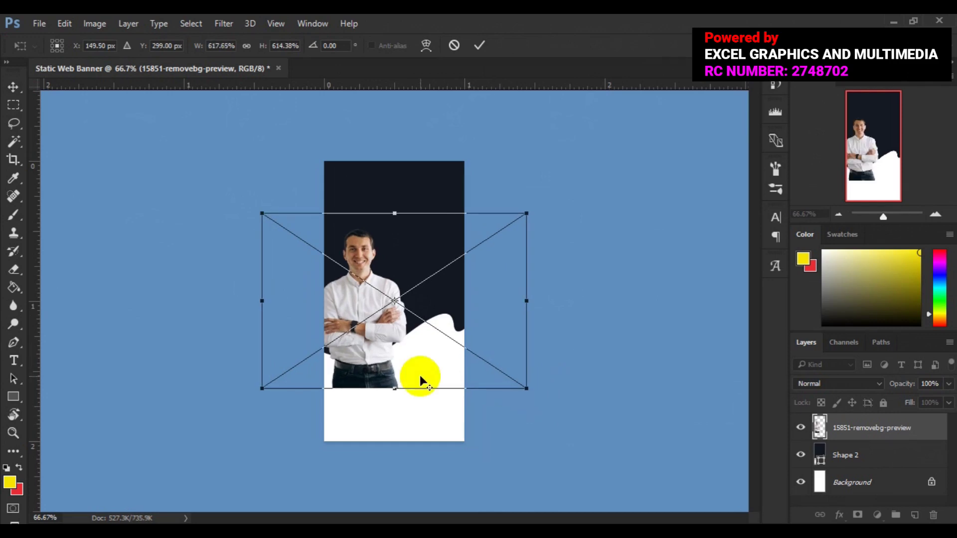
left_click_drag(376, 367, 378, 397)
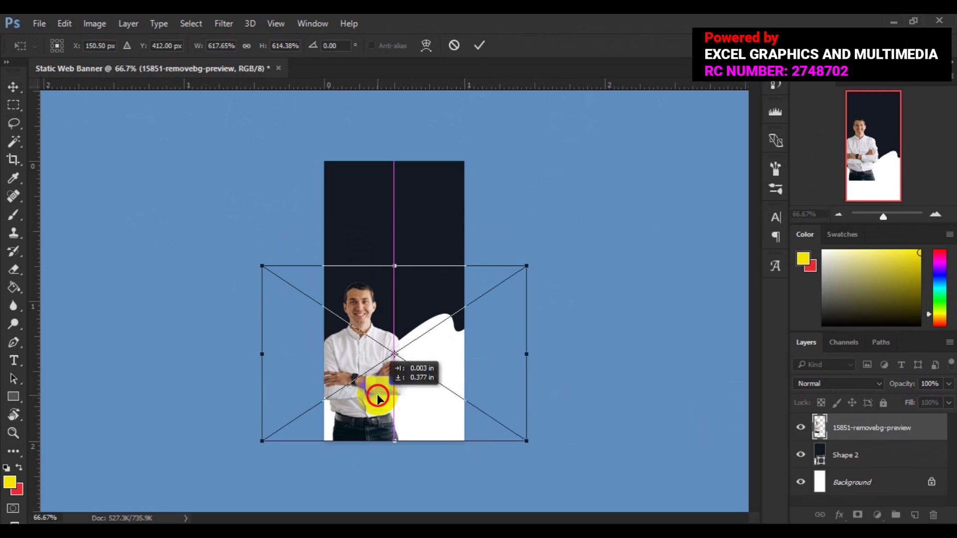
left_click_drag(377, 394, 377, 393)
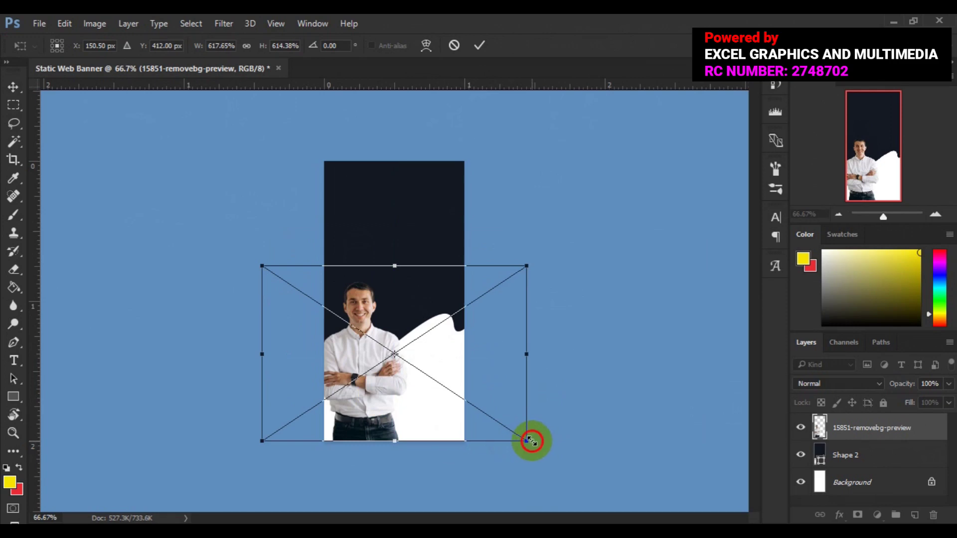
Enlarge the photo to about 638% by 634%, align it with the banner's lower edge at X 150 px, Y 406 px, and apply the transform.
left_click_drag(531, 443, 537, 452)
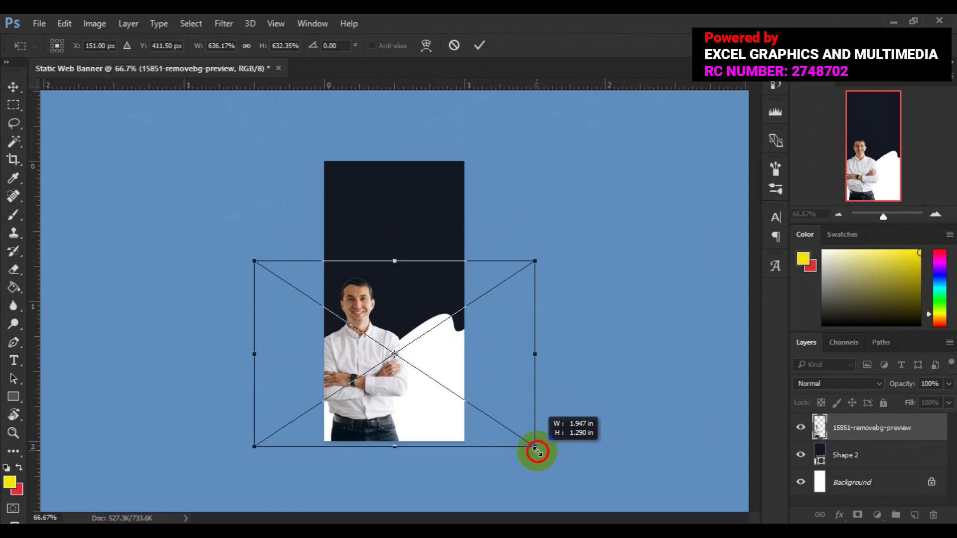
left_click_drag(537, 451, 537, 451)
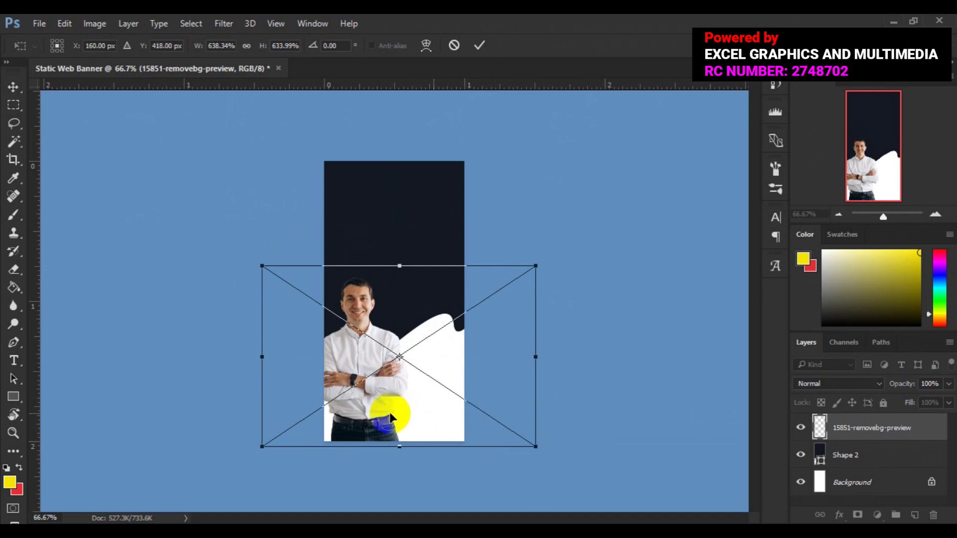
left_click_drag(391, 414, 390, 412)
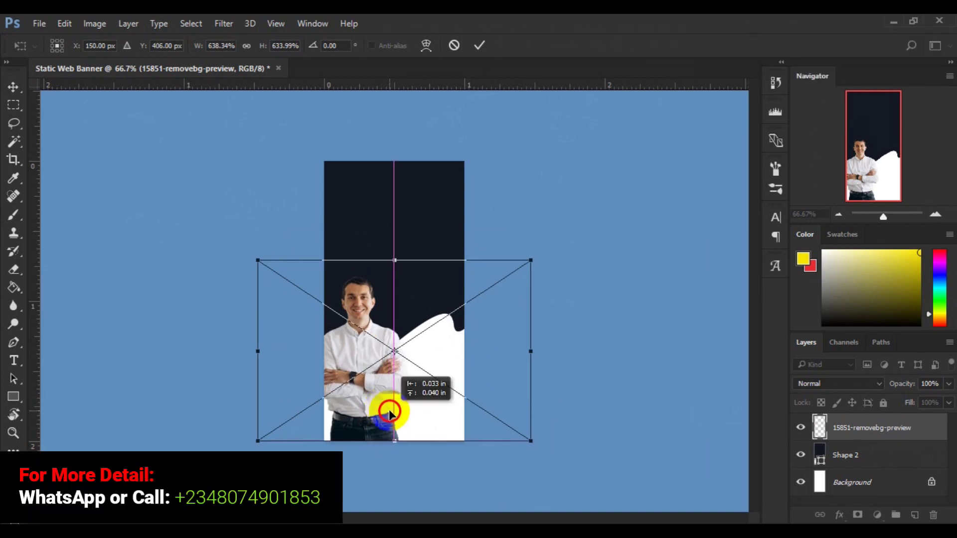
left_click_drag(389, 411, 390, 411)
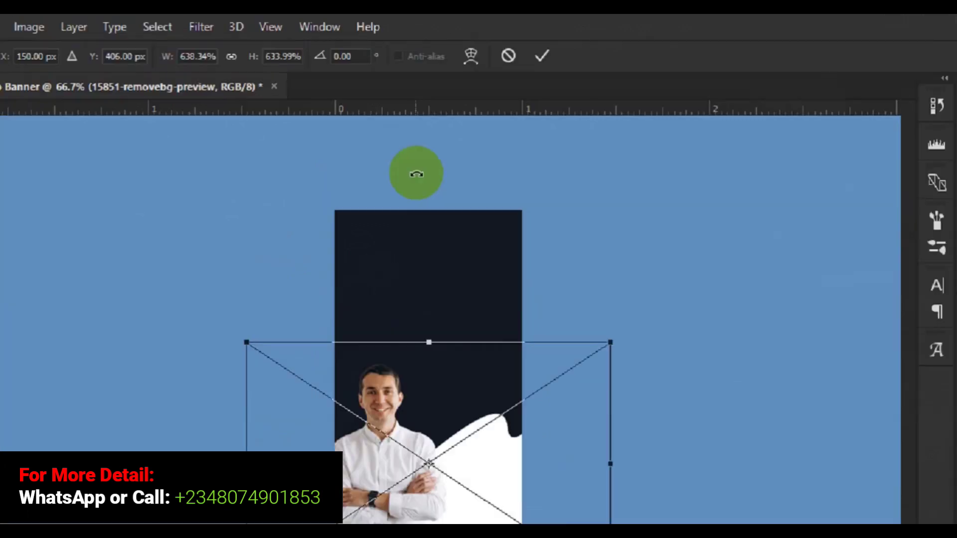
left_click(482, 46)
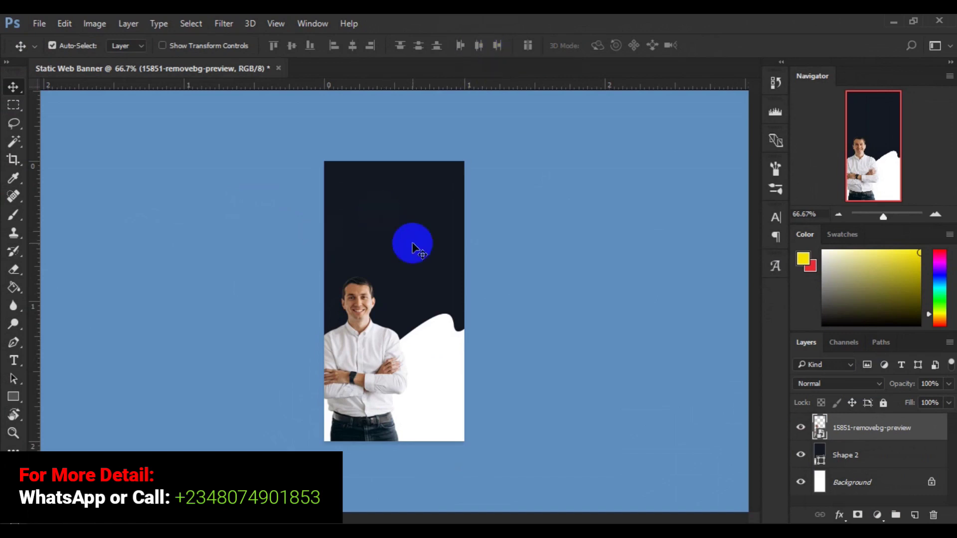
Edit the Shape 2 layer's fill colour and change it to a bright teal, about H 181, S 86, B 83.
left_click(413, 245)
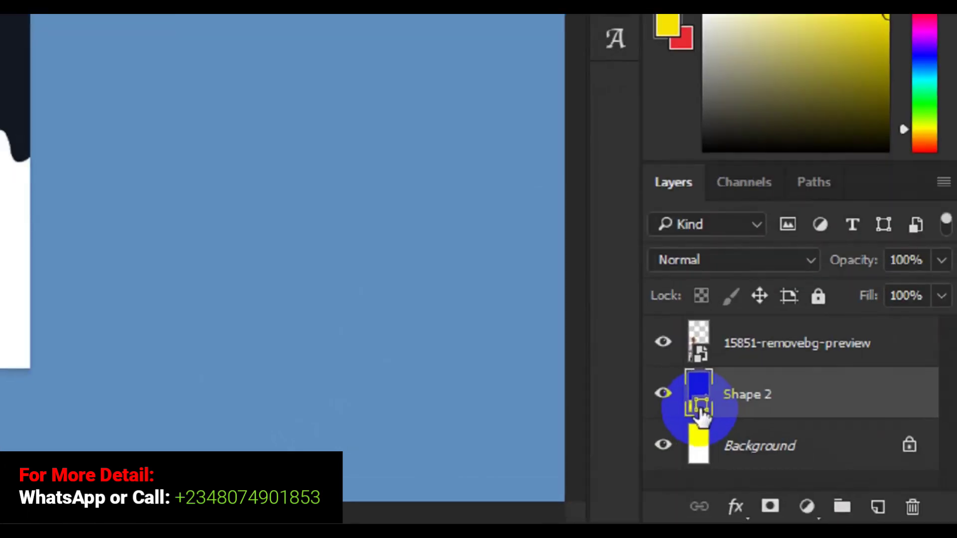
left_click(684, 402)
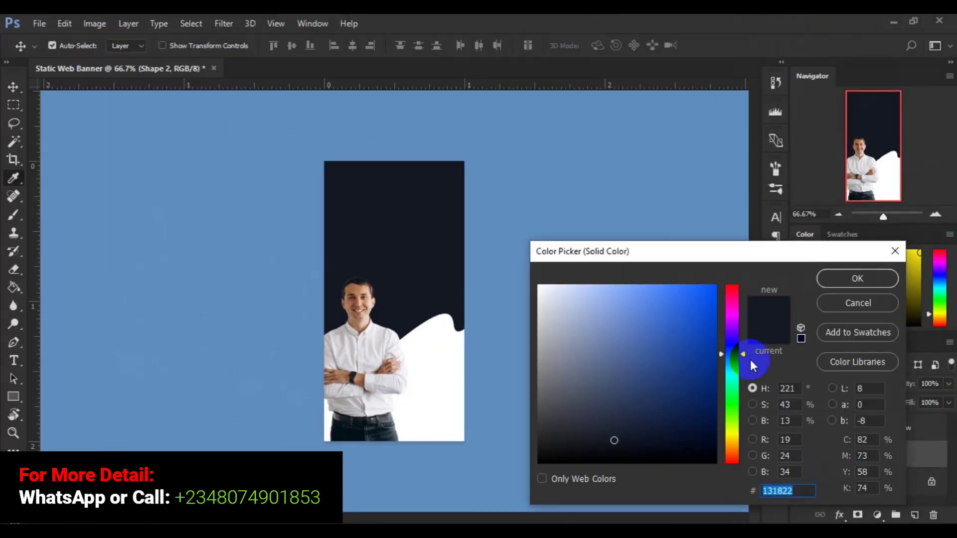
left_click_drag(687, 250, 711, 135)
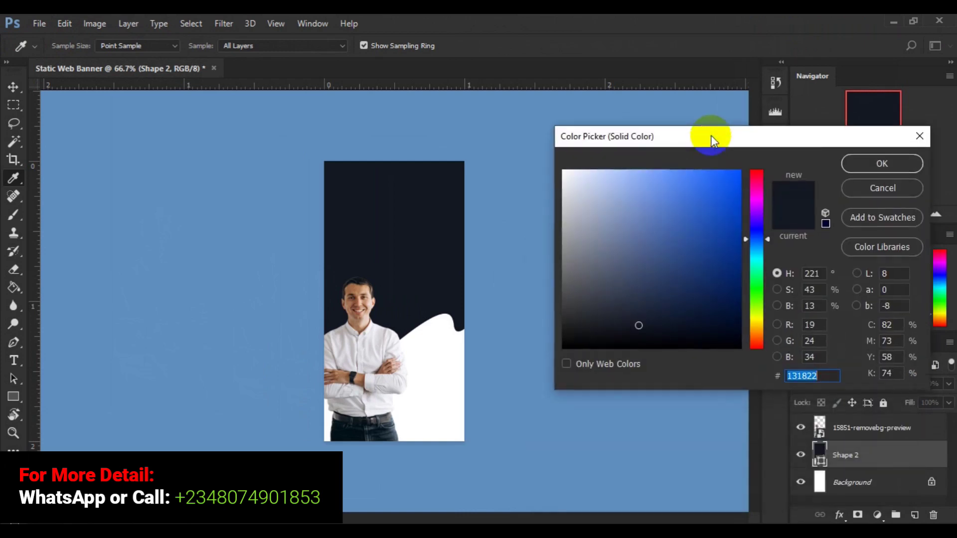
left_click(768, 254)
left_click_drag(768, 256, 768, 260)
left_click(715, 222)
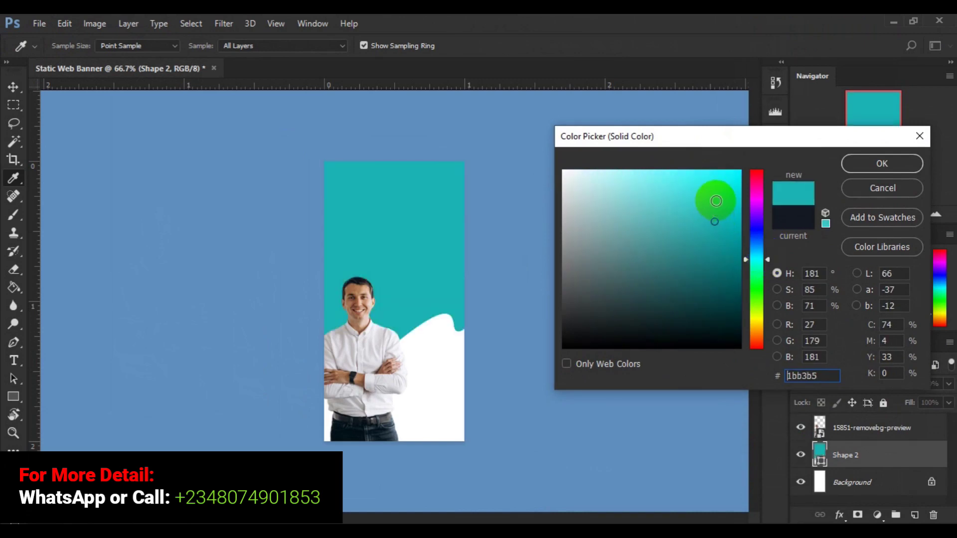
left_click(716, 201)
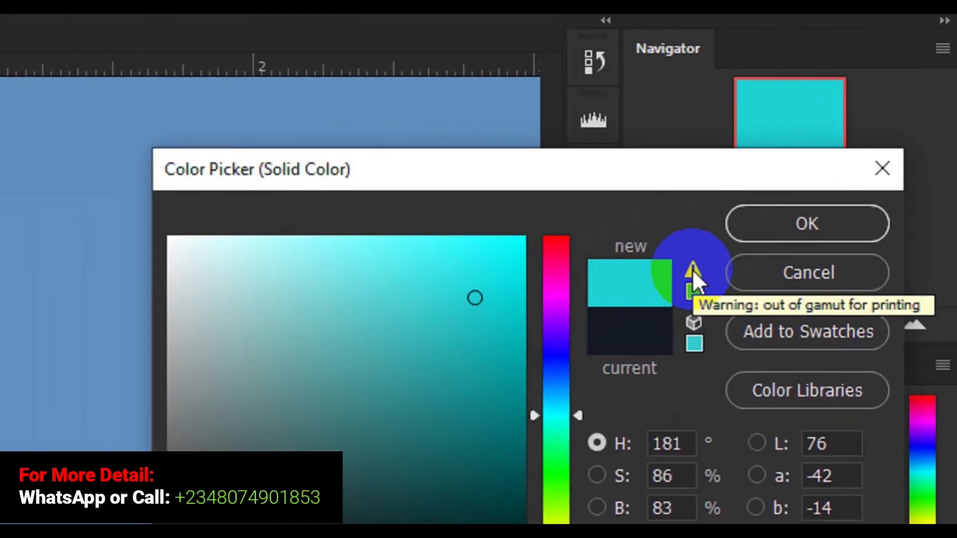
Try a darker teal, #0998a5, with the hue at 185 as the Shape 2 fill.
left_click(506, 361)
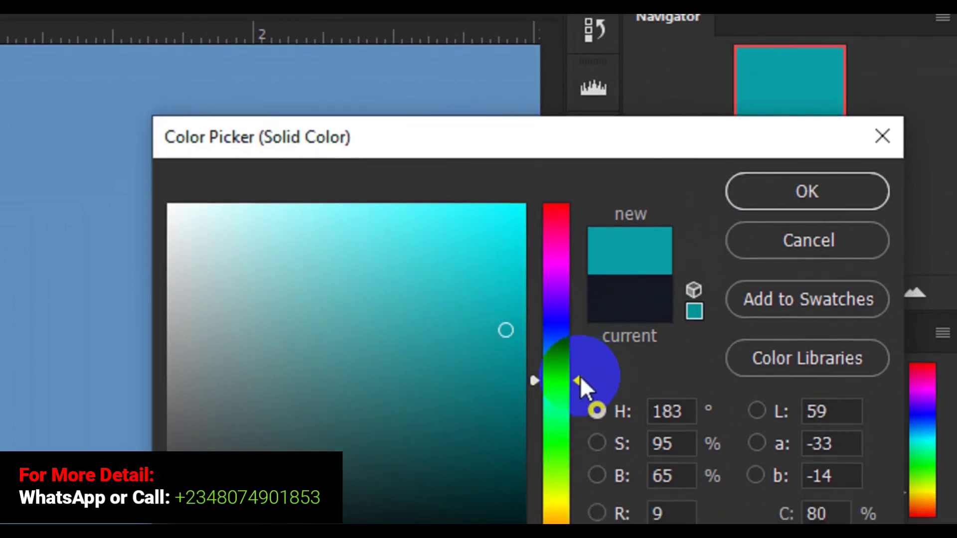
left_click(577, 381)
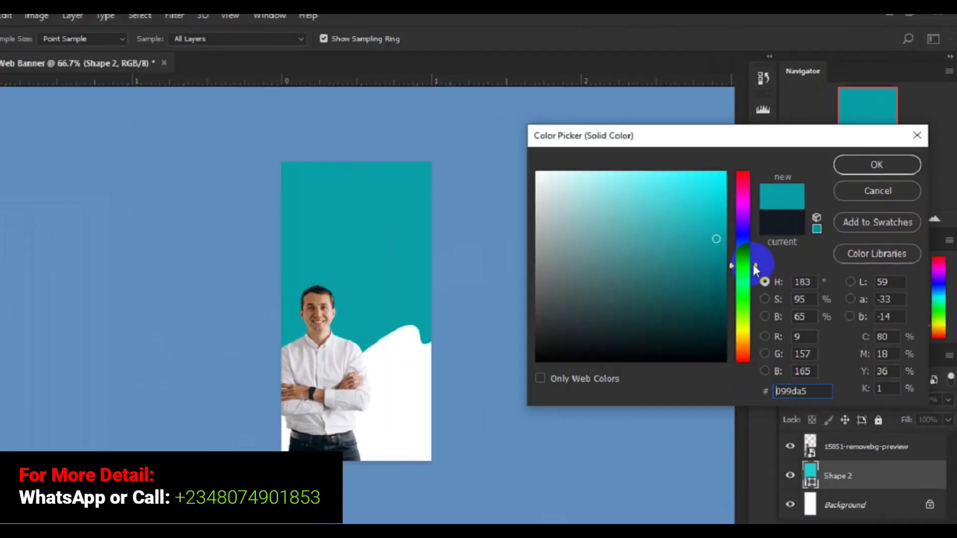
left_click_drag(575, 370, 582, 368)
left_click_drag(768, 252, 768, 259)
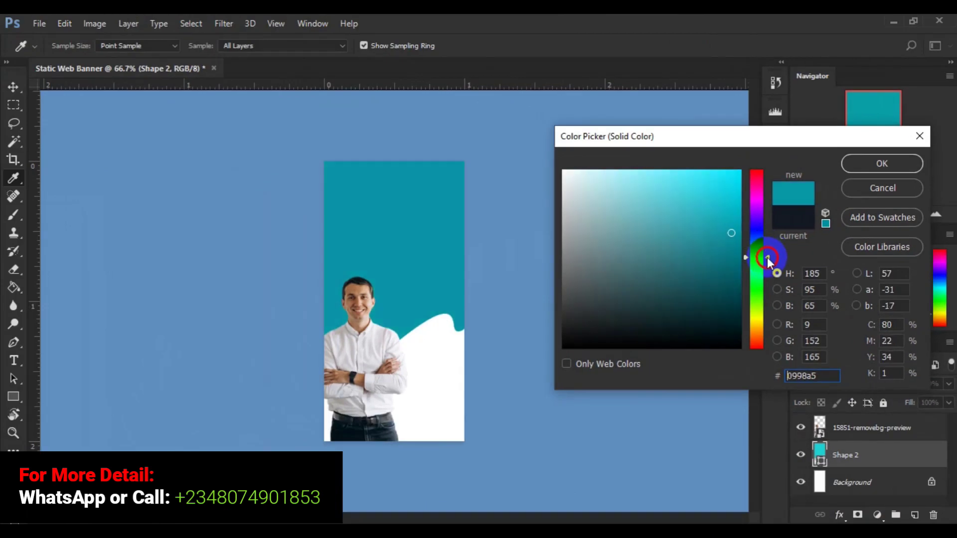
Brighten the Shape 2 fill to cyan #04e1f5 and replace it with the nearest printable colour, #57c8e0.
left_click(731, 174)
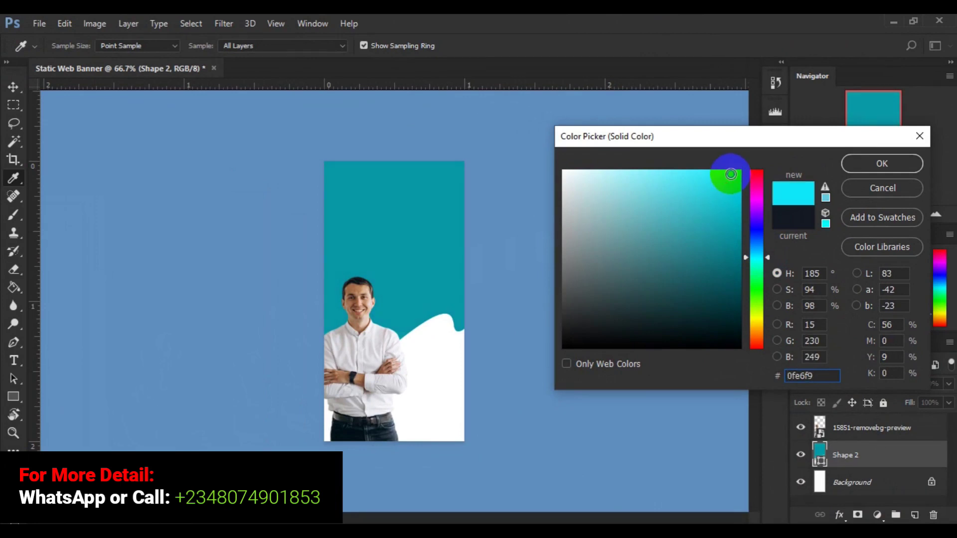
left_click_drag(730, 175, 738, 177)
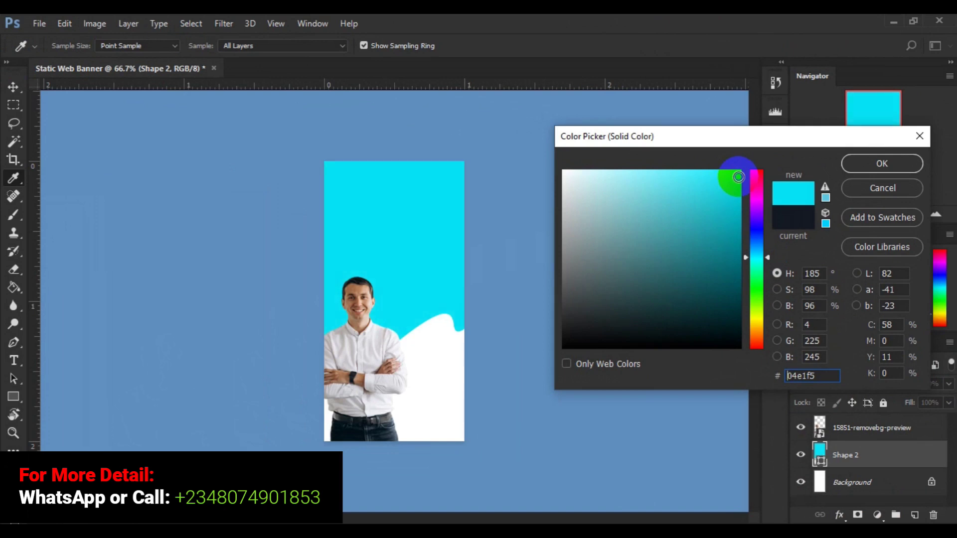
left_click(825, 188)
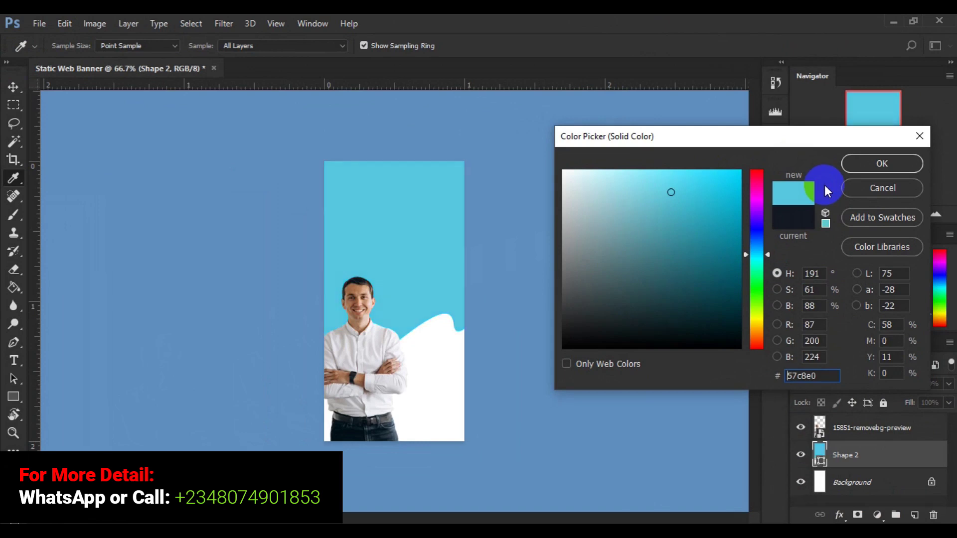
Set the Shape 2 fill to the vivid sky blue #03d0fc and apply the colour.
left_click(733, 175)
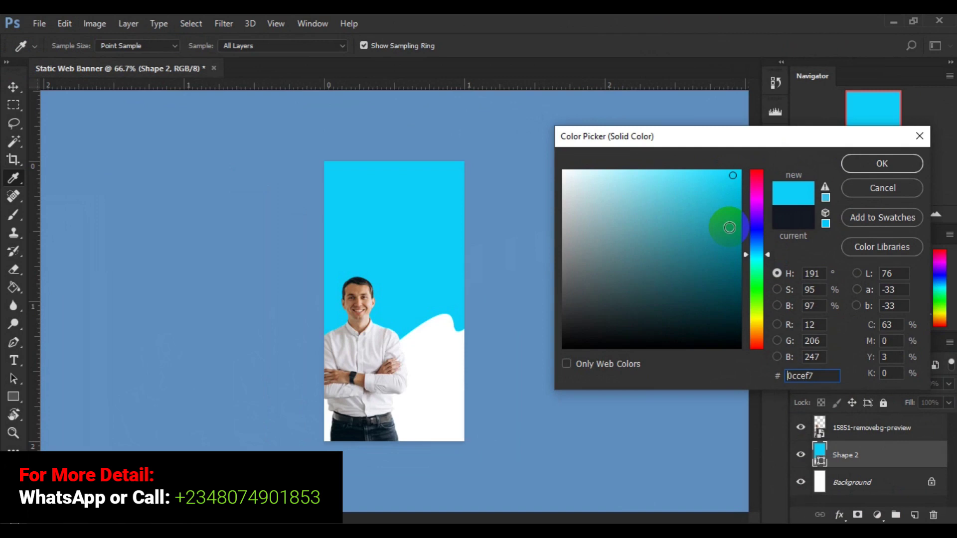
key("ctrl+plus")
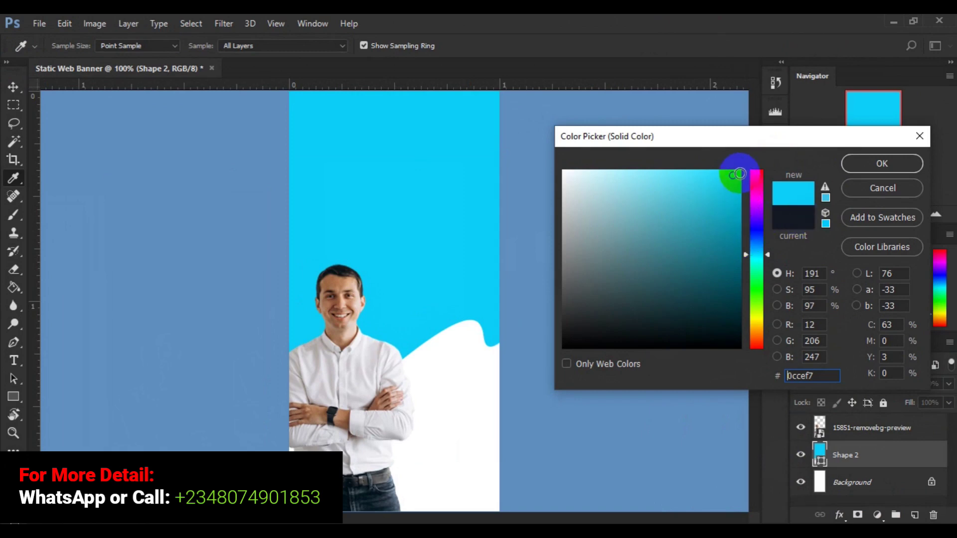
left_click(739, 172)
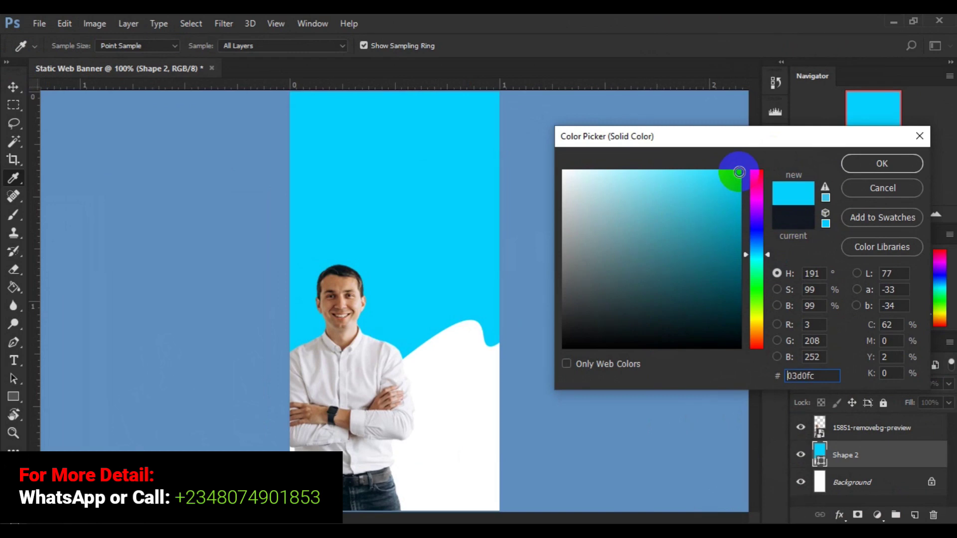
key("ctrl+minus")
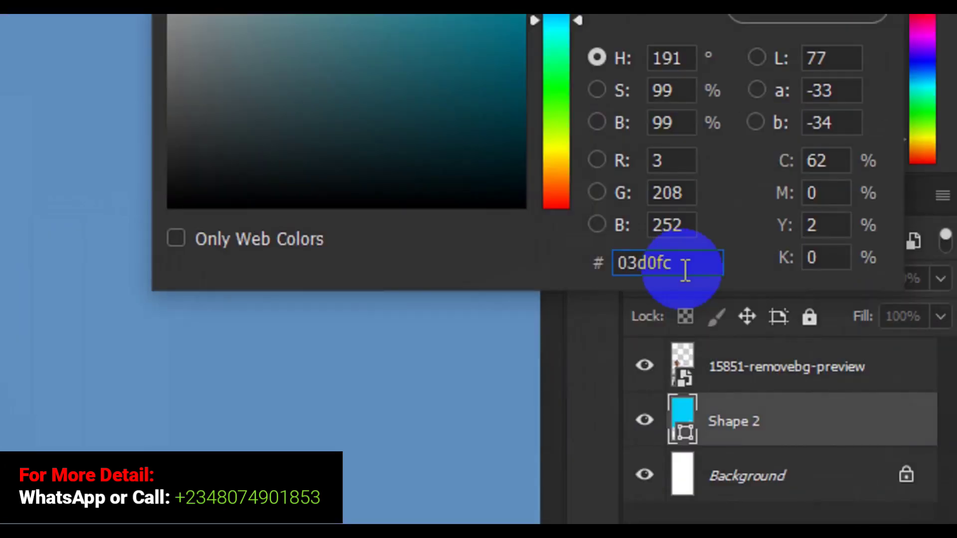
left_click_drag(684, 269, 608, 272)
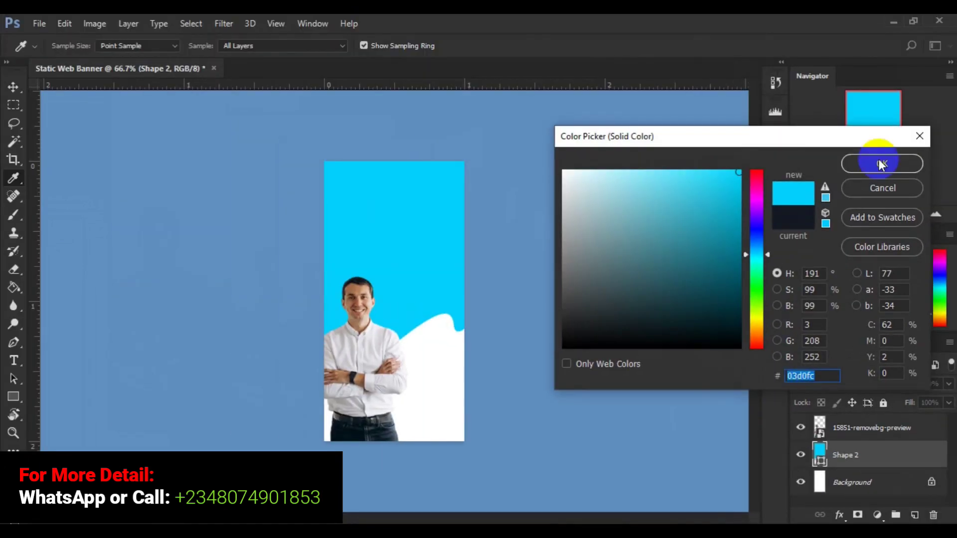
left_click(870, 167)
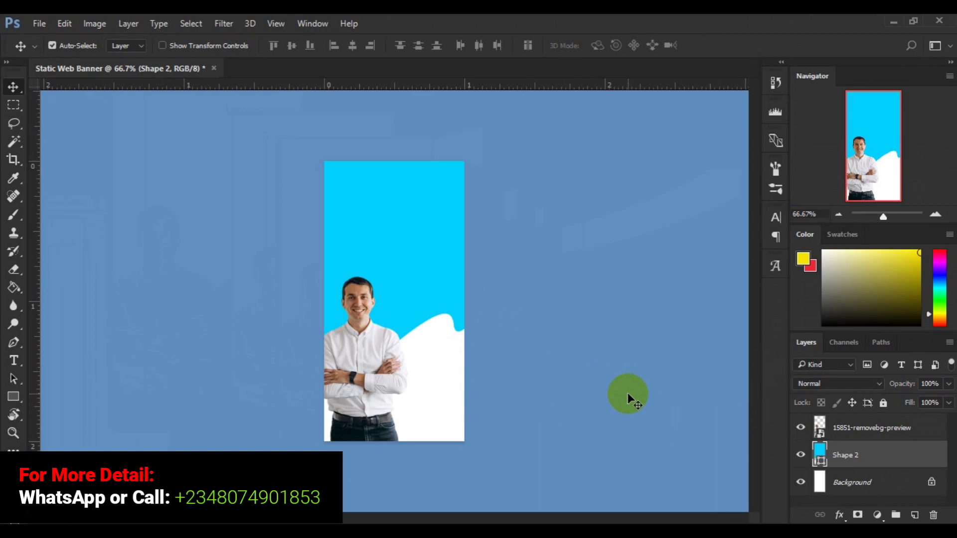
Try a yellow stroke on Shape 2 using the Pen tool's shape options and set the stroke back to none.
key("ctrl")
key("ctrl+1")
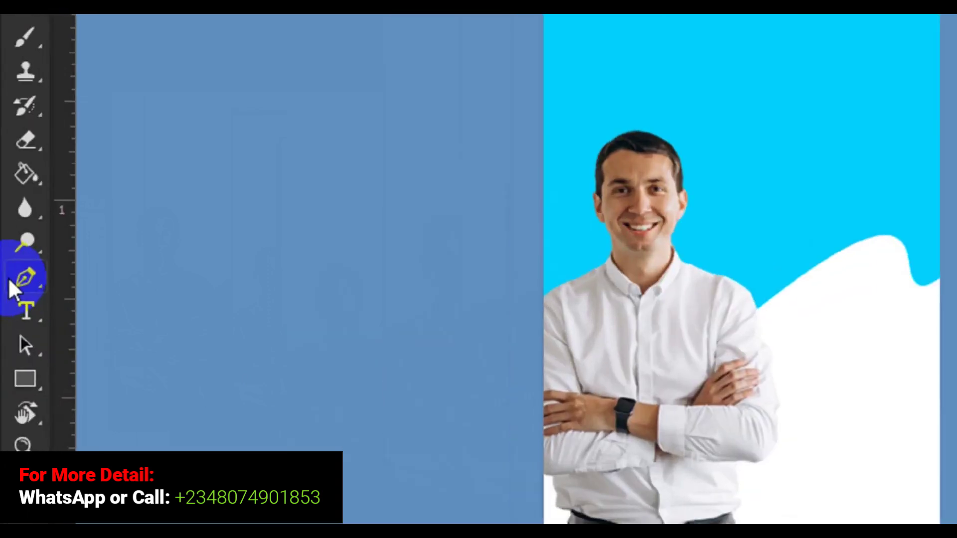
left_click(9, 344)
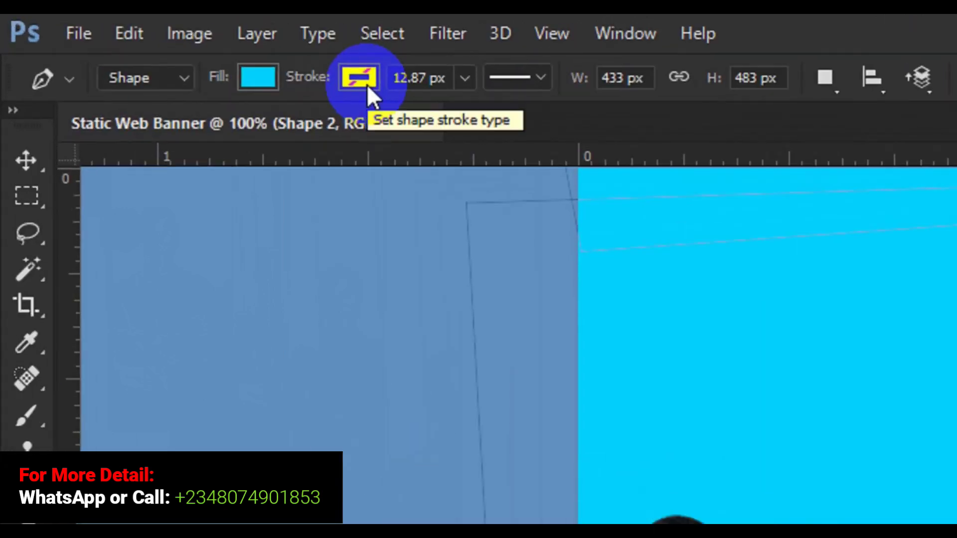
left_click(366, 85)
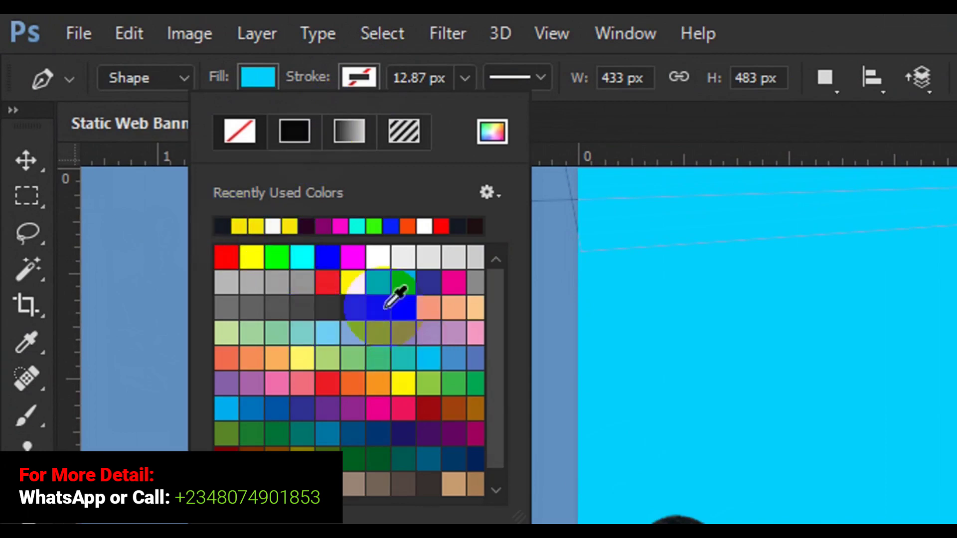
left_click(272, 229)
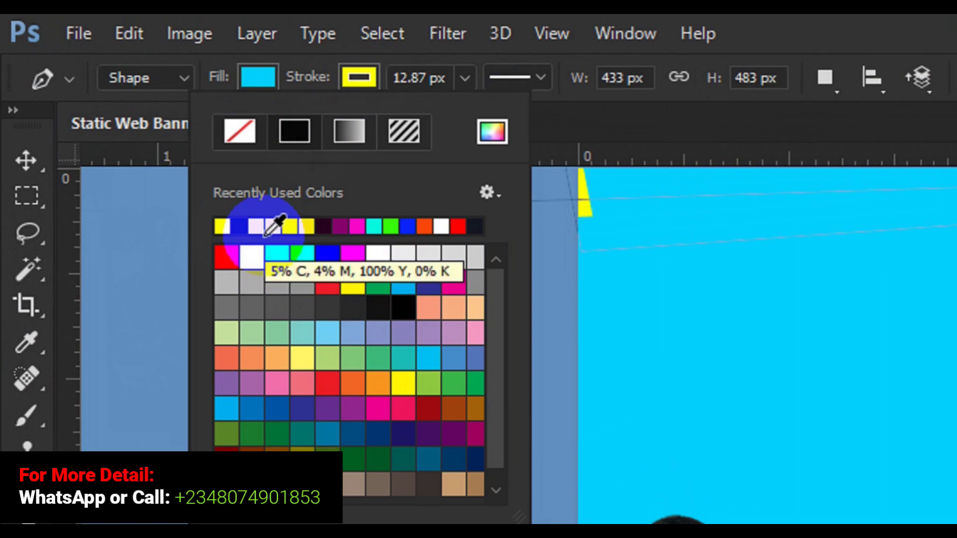
left_click(269, 228)
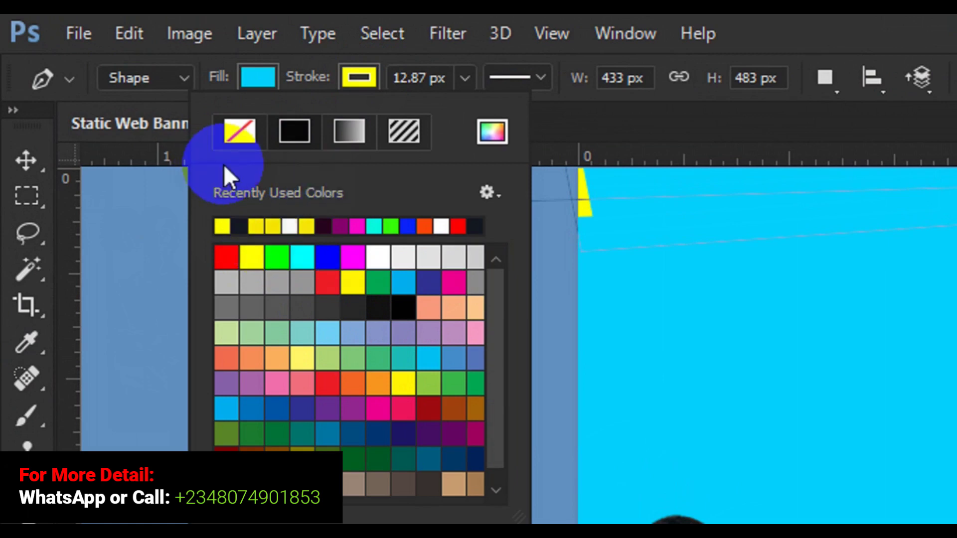
left_click(235, 135)
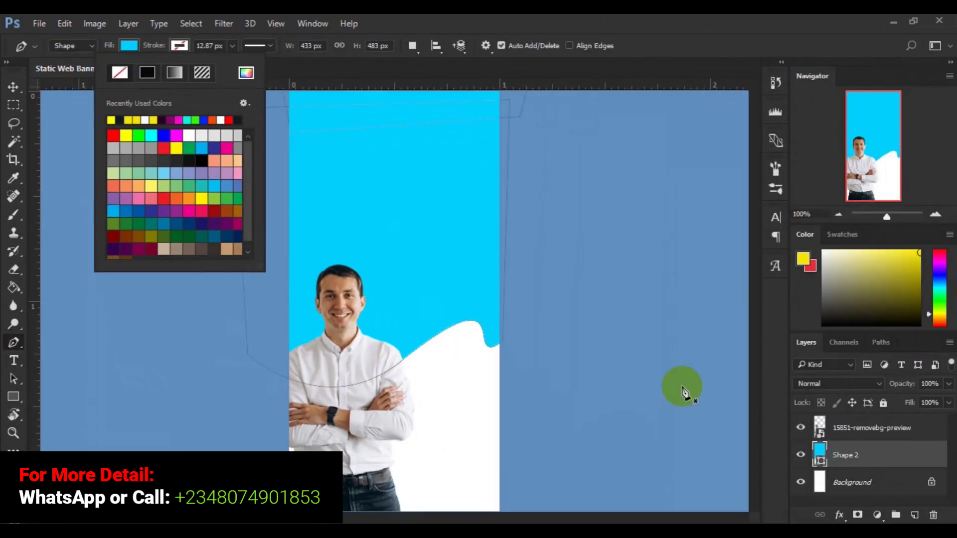
Duplicate the Shape 2 layer within the same document under the name "other color".
left_click(851, 450)
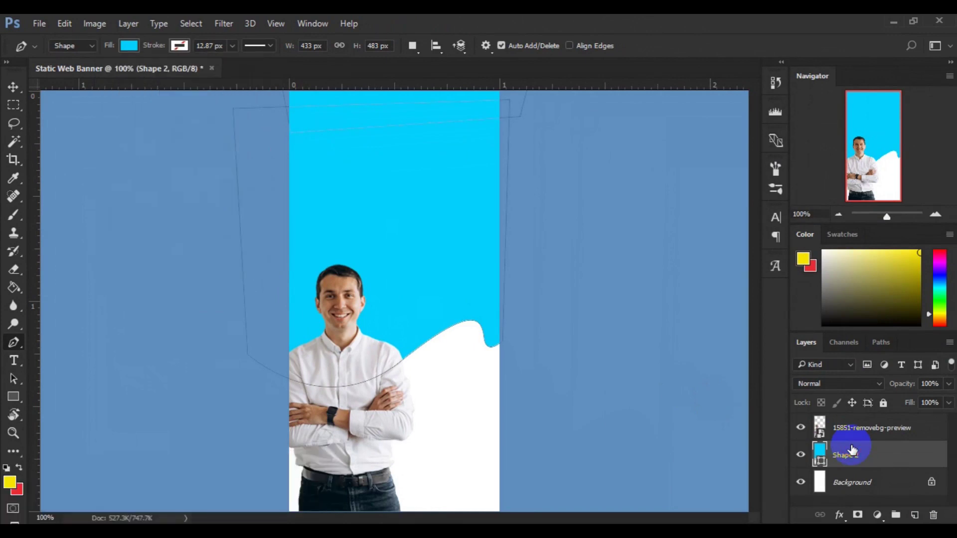
right_click(851, 448)
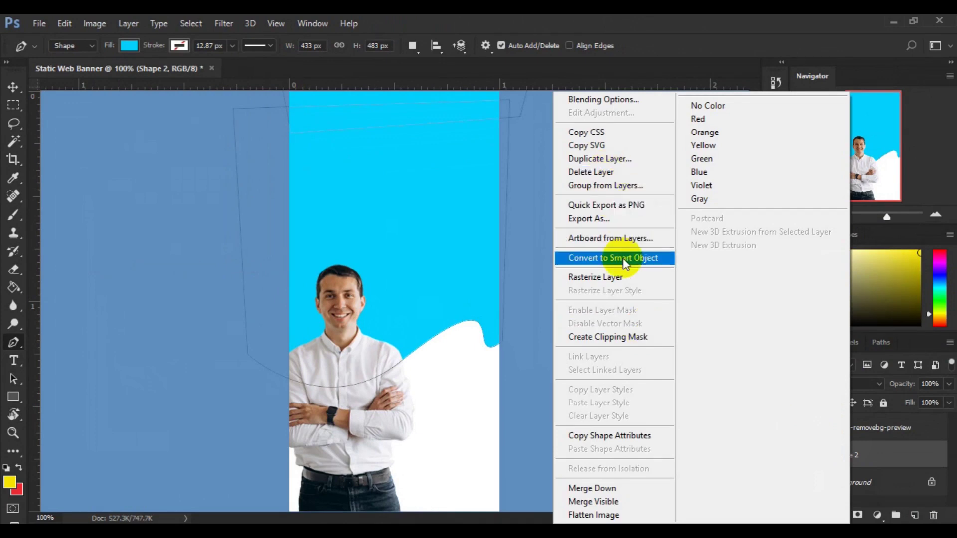
left_click(590, 160)
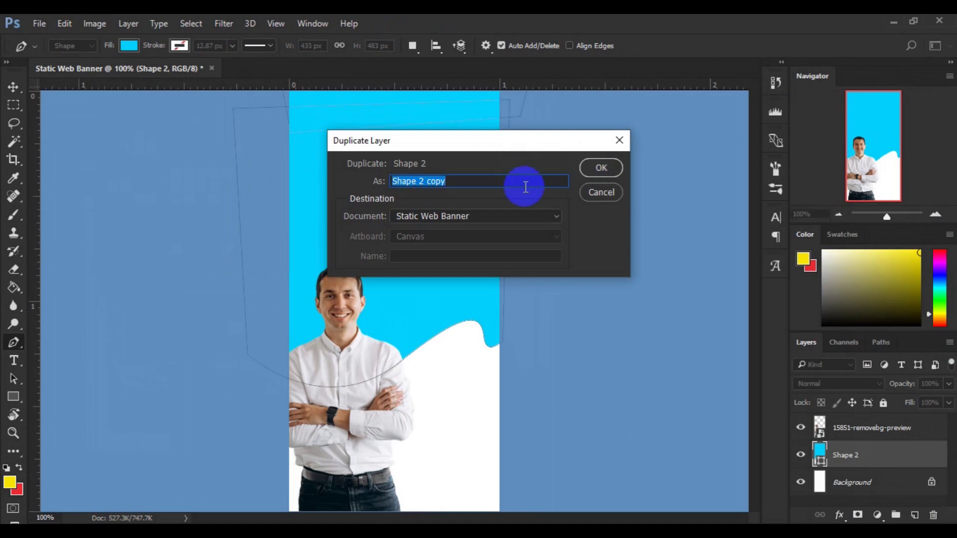
type("o")
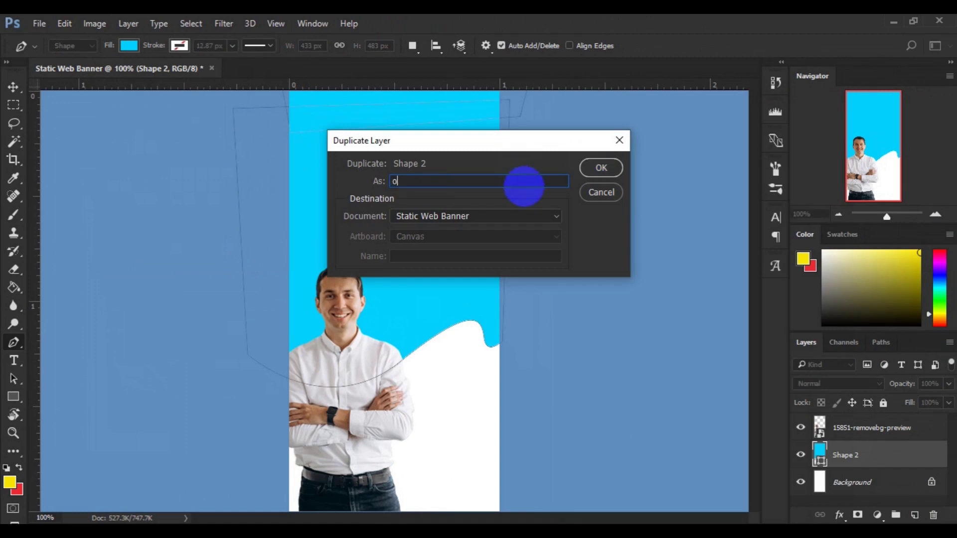
type("ther color")
left_click(607, 172)
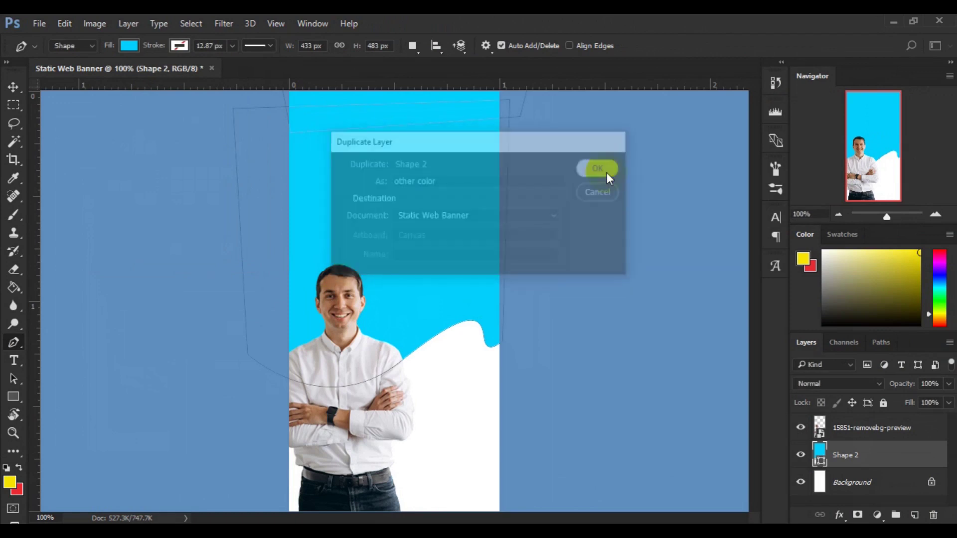
Change the fill of the original Shape 2 layer, beneath the duplicate, to near-black #091012.
left_click(845, 478)
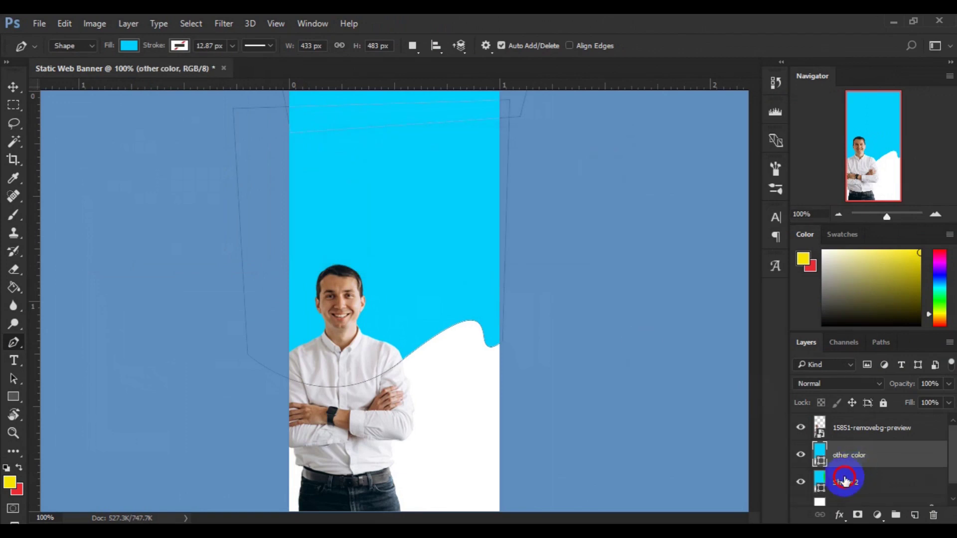
left_click(845, 481)
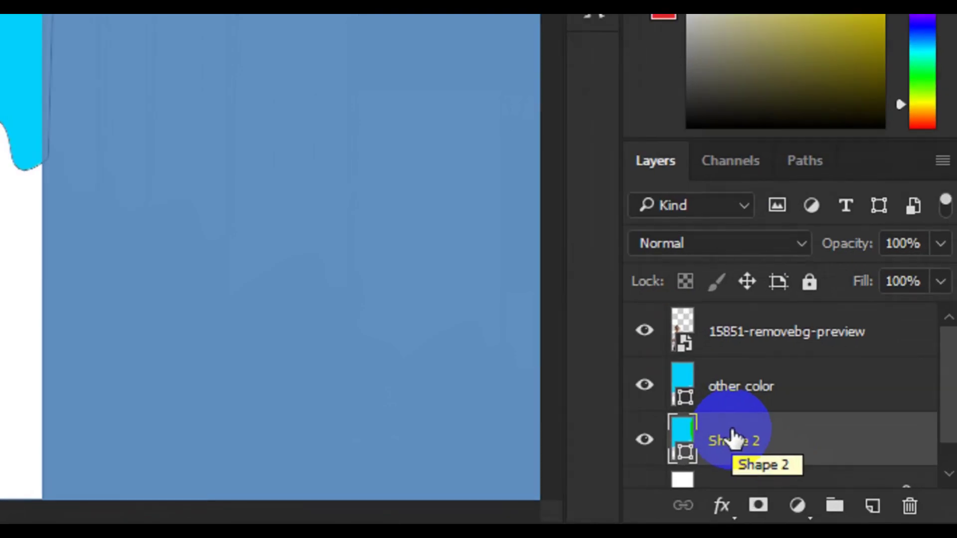
left_click(686, 462)
double_click(686, 458)
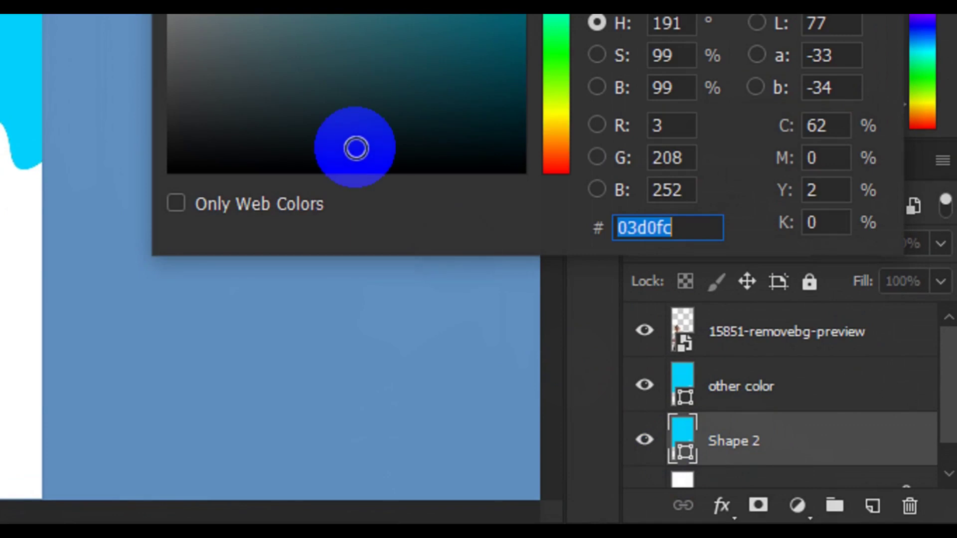
type("091012")
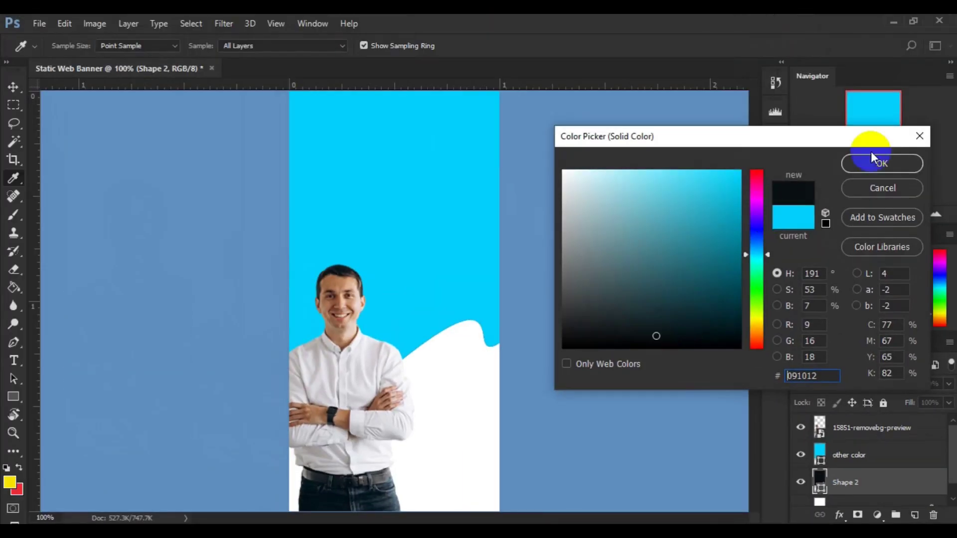
left_click(862, 163)
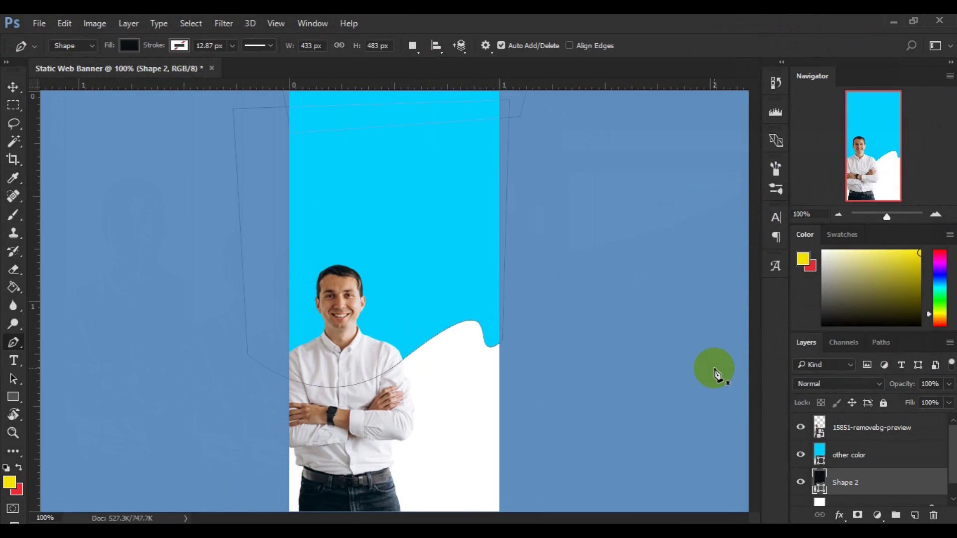
Move the dark Shape 2 down a few pixels so it forms a thin black edge beneath the blue wave.
key("v")
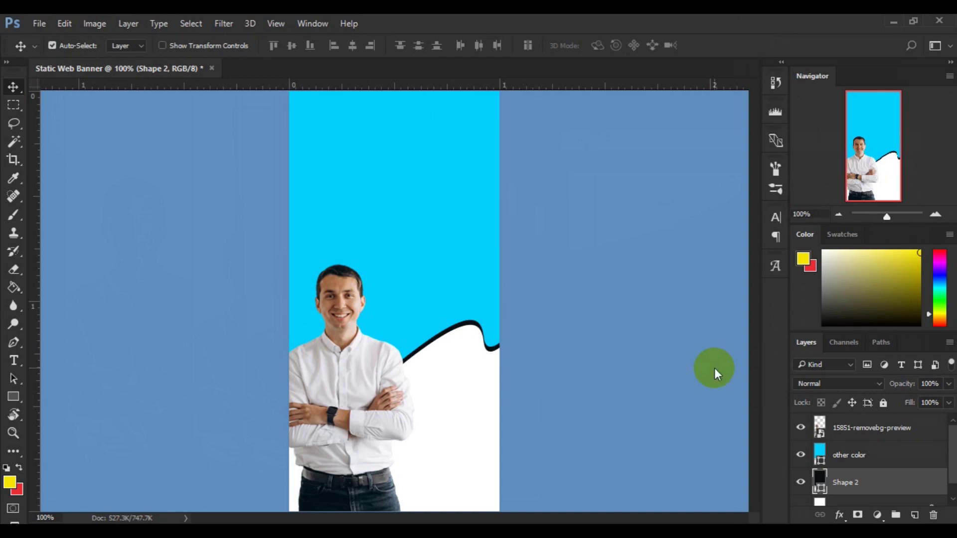
key("ctrl")
key("ctrl+minus")
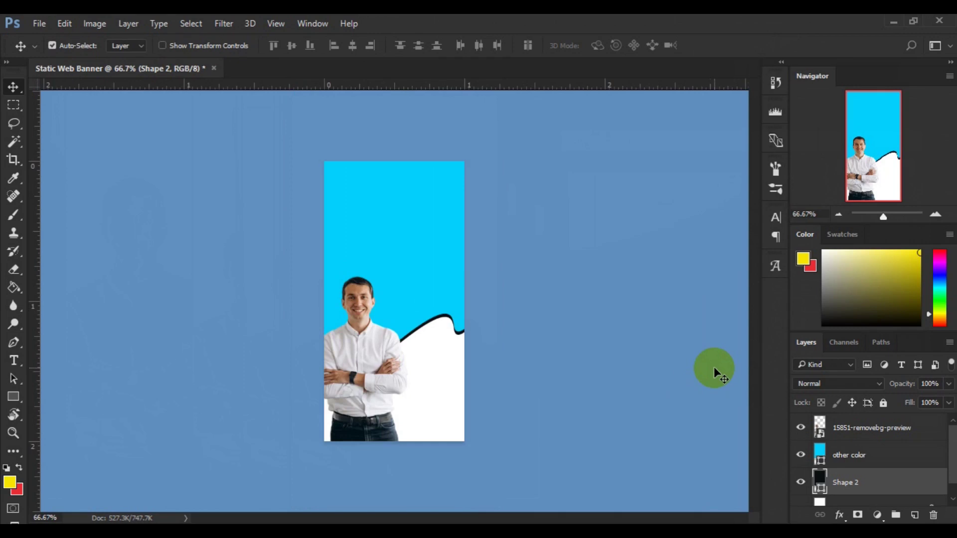